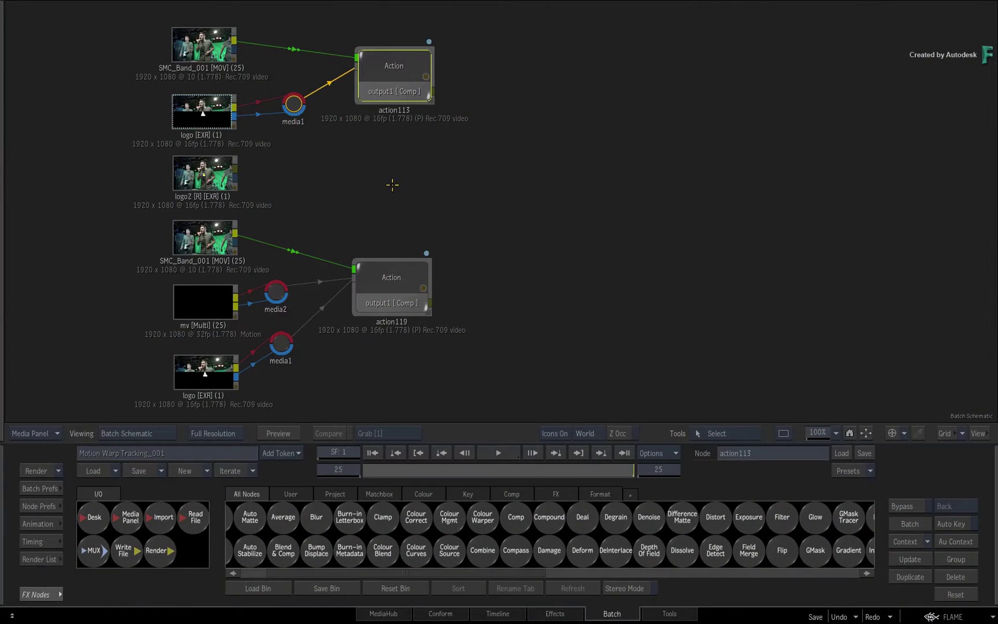
# - Open the action113 comp, scrub back to frame 2, and show its schematic beside the result
pyautogui.doubleClick(421, 68)
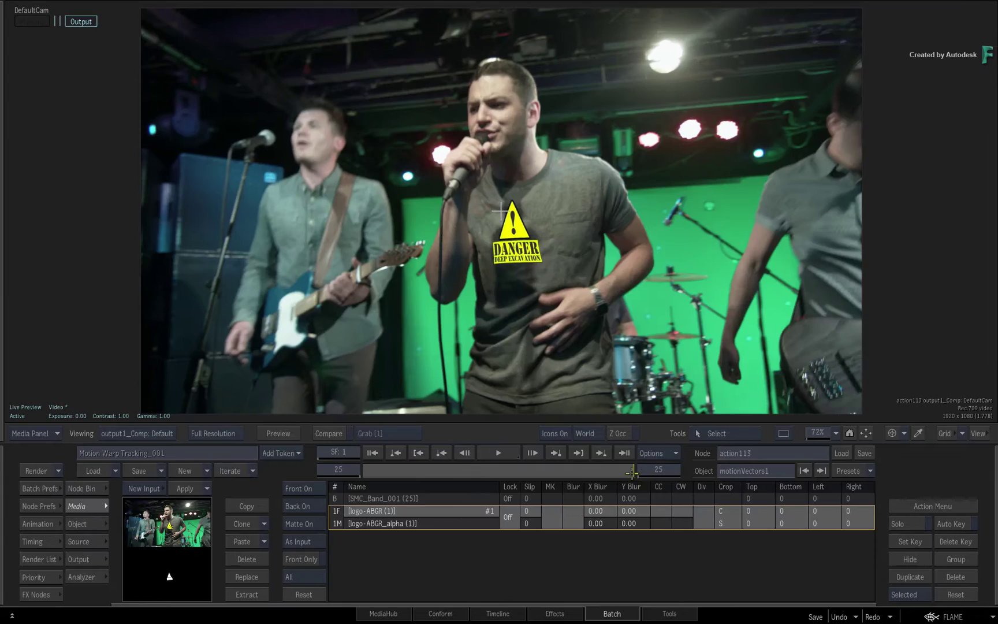
pyautogui.click(611, 469)
pyautogui.moveTo(610, 468); pyautogui.dragTo(636, 470)
pyautogui.hotkey('alt', '2')
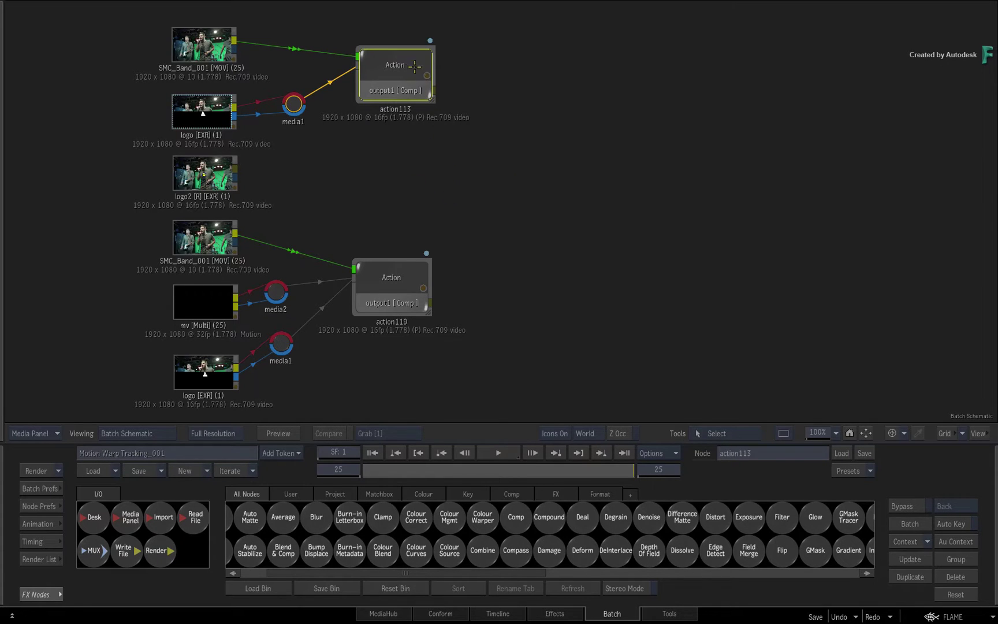
pyautogui.moveTo(391, 69); pyautogui.dragTo(389, 65)
# - Select action119 and the mv clip, open action119, and play the logo composite twice
pyautogui.click(392, 270)
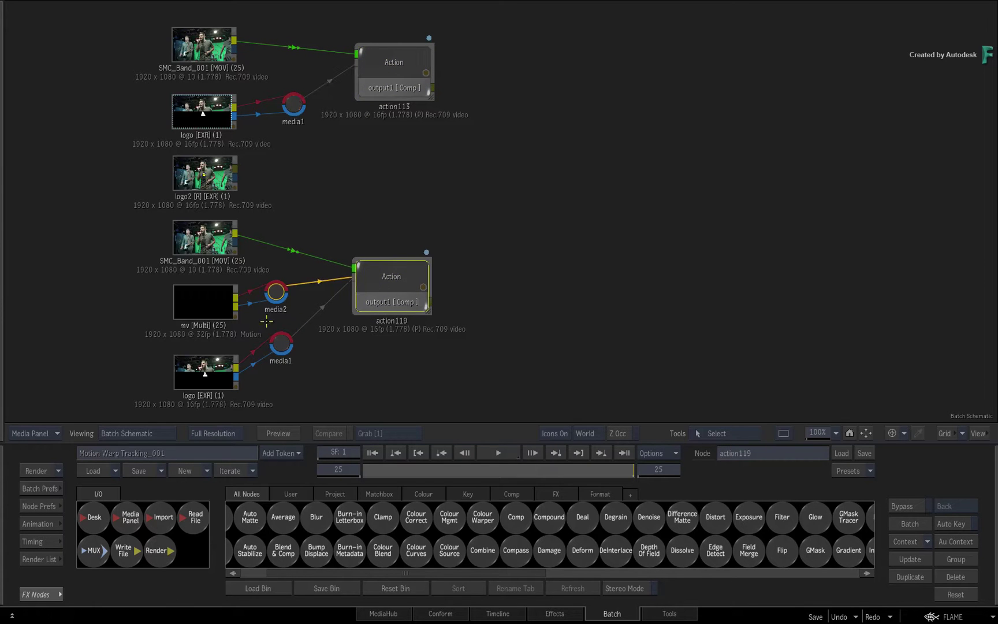
pyautogui.click(206, 305)
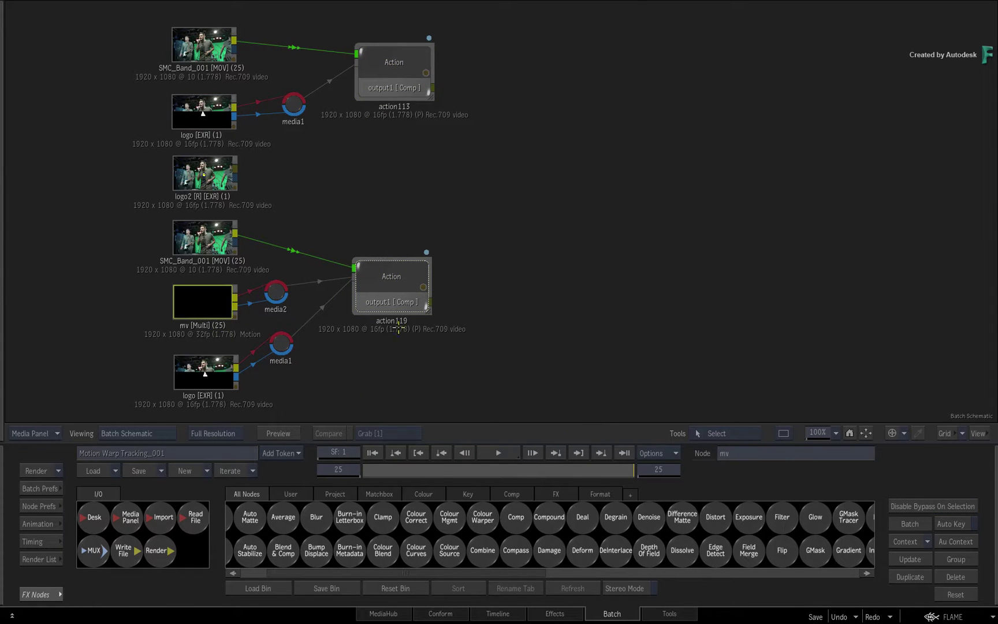
pyautogui.click(390, 277)
pyautogui.doubleClick(384, 309)
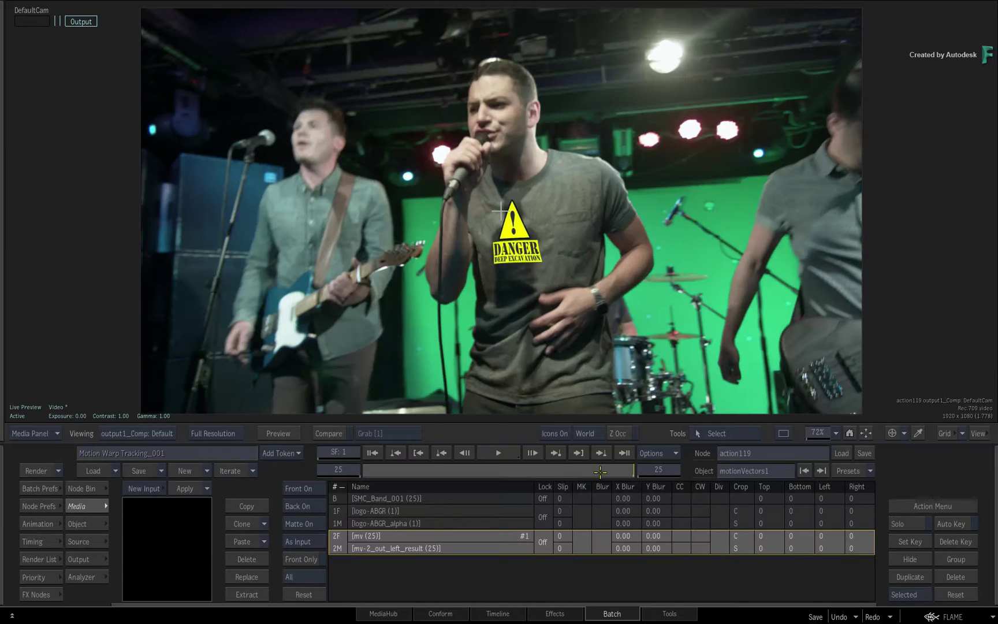
pyautogui.click(499, 453)
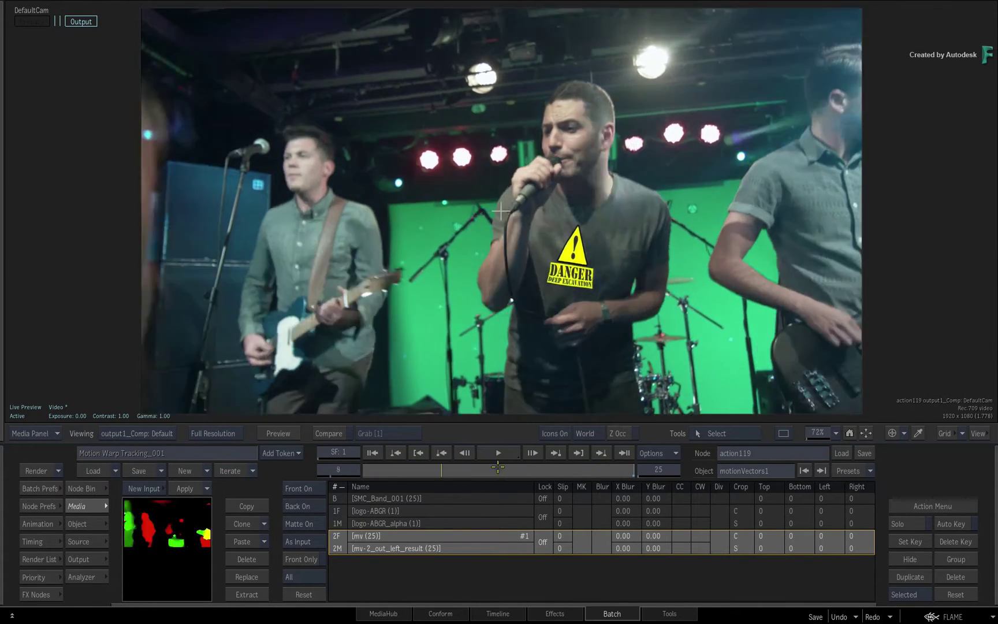
pyautogui.click(642, 469)
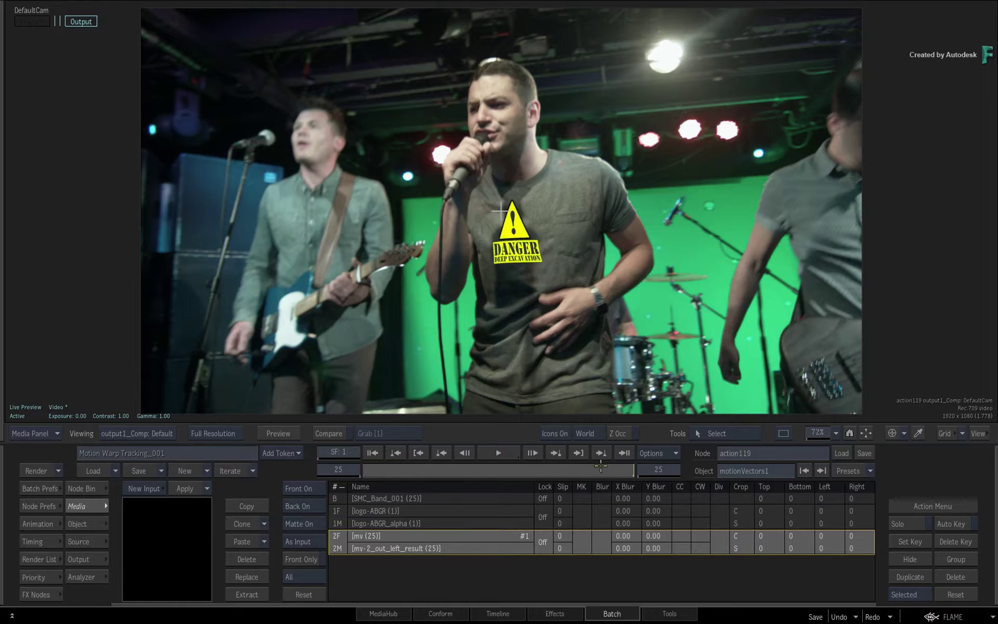
pyautogui.click(499, 453)
# - Show the Action schematic in 2-up beside the result and scrub between frames 19 and 14
pyautogui.hotkey('alt', '2')
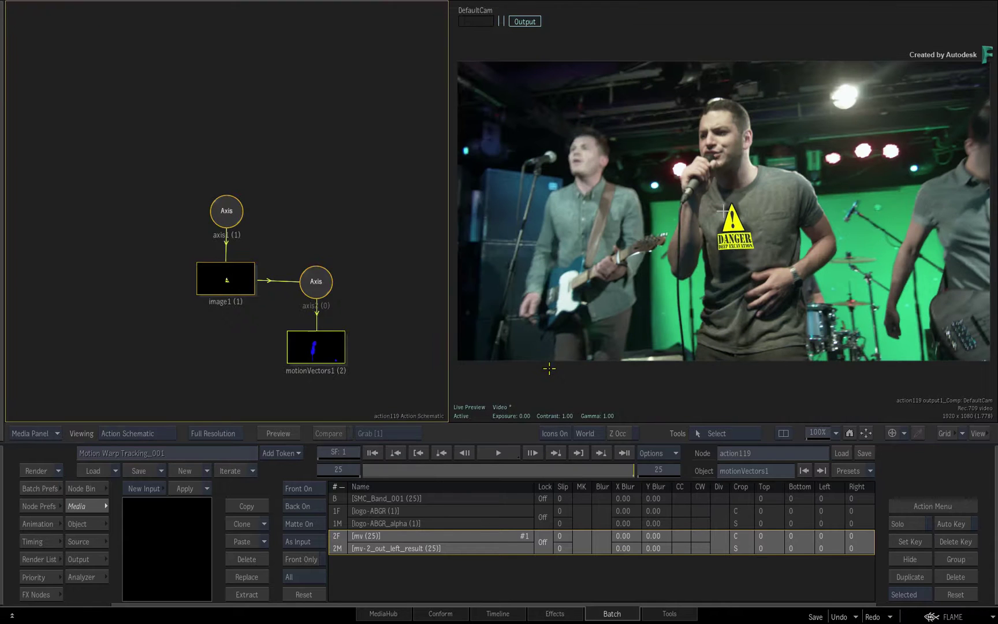
pyautogui.moveTo(630, 467); pyautogui.dragTo(430, 471)
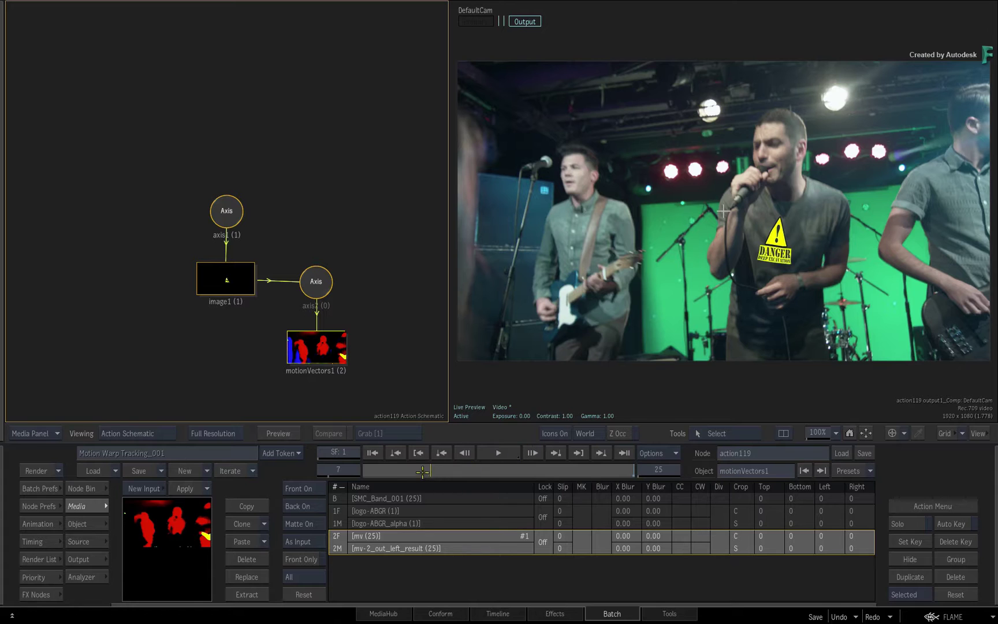
pyautogui.moveTo(425, 469); pyautogui.dragTo(623, 433)
# - Inspect motionVectors1's Analysis settings and image1's tracking settings, then scrub back to frame 9
pyautogui.doubleClick(312, 350)
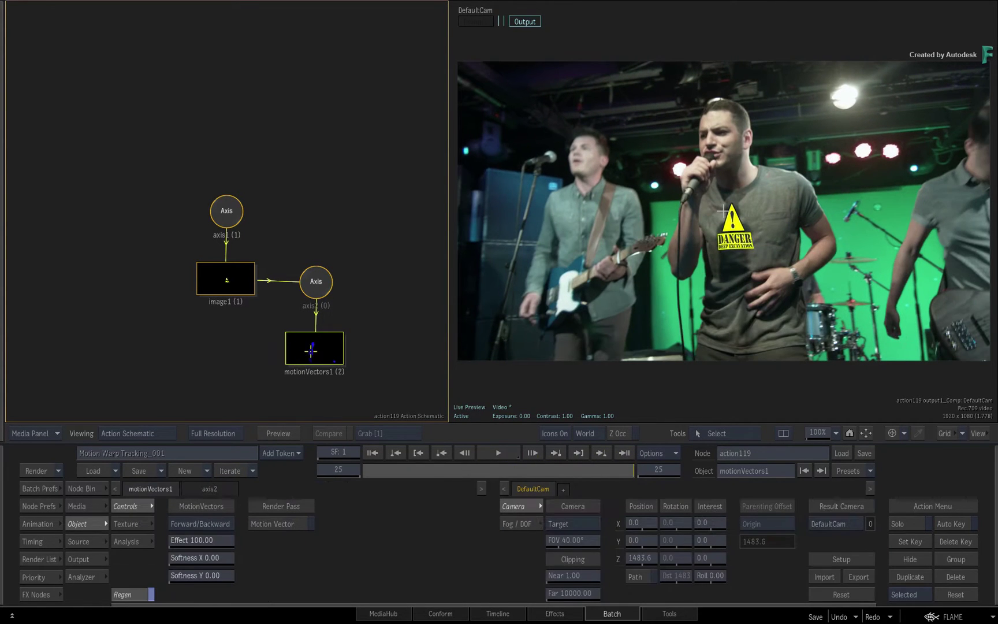
pyautogui.click(128, 540)
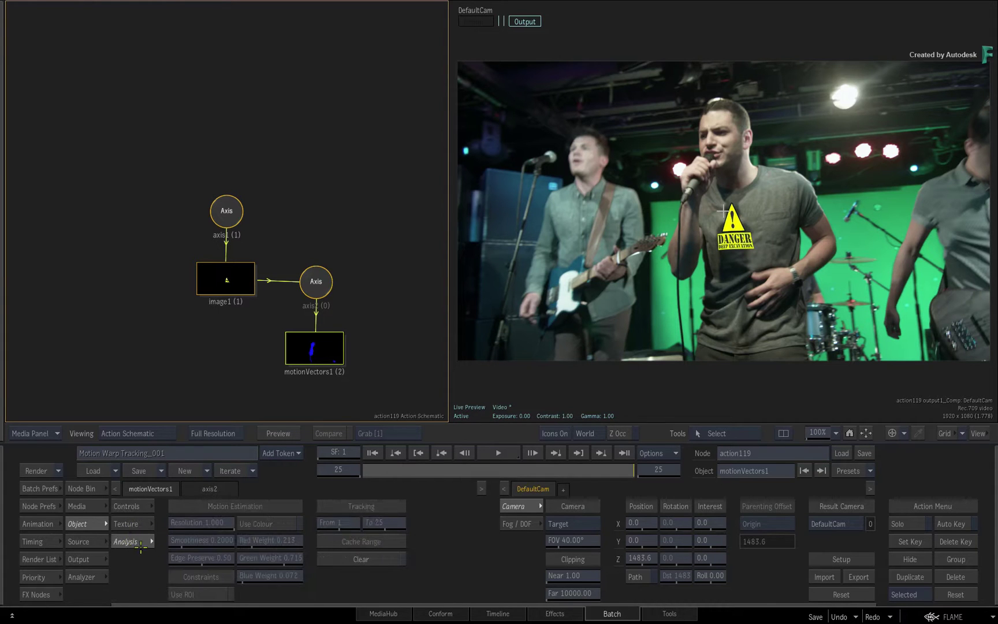
pyautogui.doubleClick(222, 281)
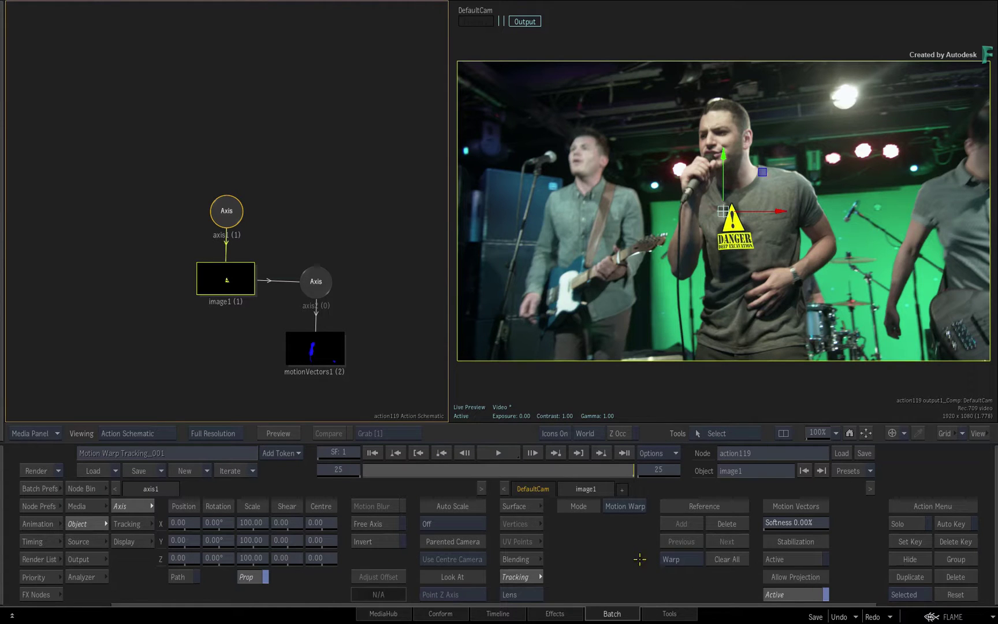
pyautogui.moveTo(623, 469); pyautogui.dragTo(608, 450)
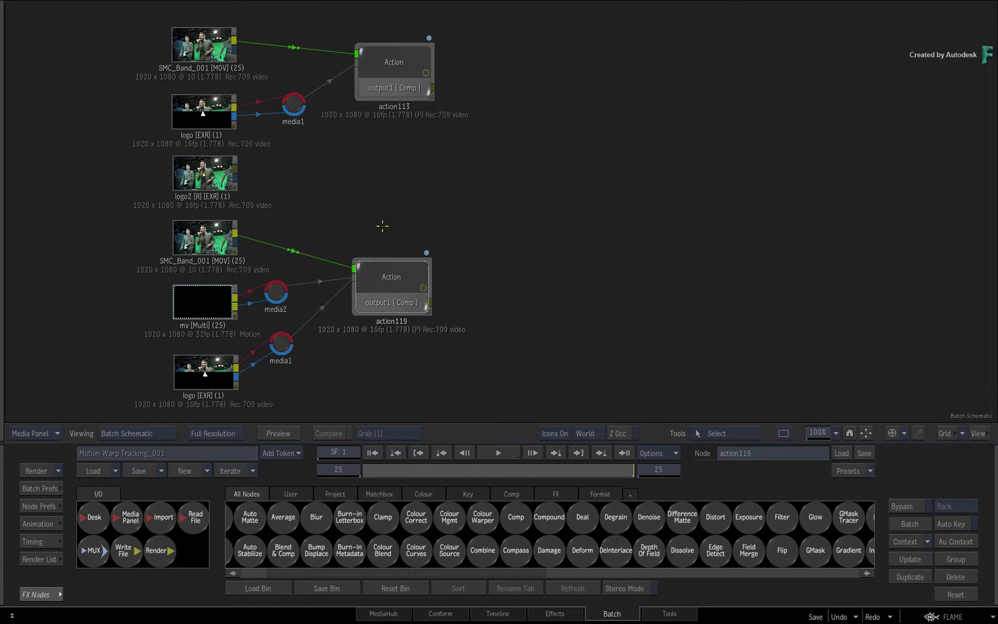
# - Open the action113 comp and play it from frame 10 through to the last frame
pyautogui.moveTo(385, 77); pyautogui.dragTo(384, 85)
pyautogui.moveTo(393, 294); pyautogui.dragTo(391, 293)
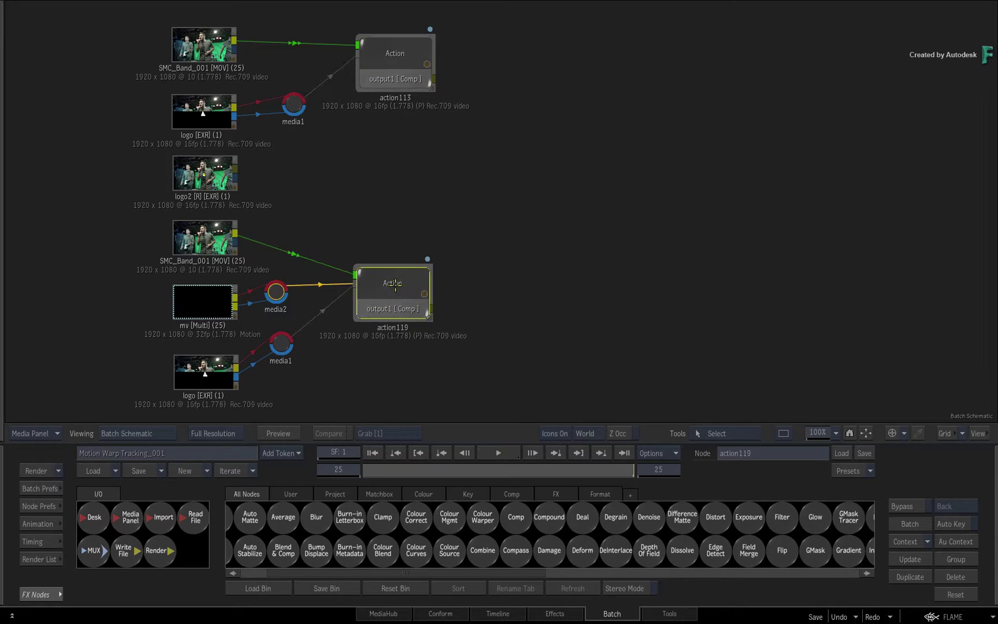
pyautogui.moveTo(393, 56); pyautogui.dragTo(393, 62)
pyautogui.doubleClick(396, 59)
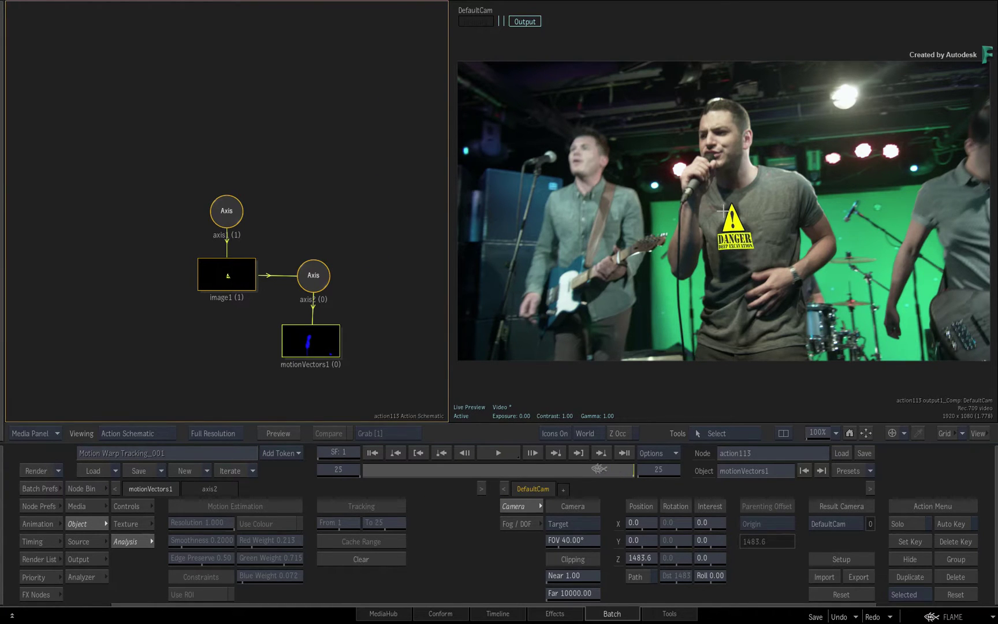
pyautogui.moveTo(596, 469); pyautogui.dragTo(488, 469)
pyautogui.click(498, 453)
pyautogui.moveTo(616, 463); pyautogui.dragTo(637, 463)
# - Select image1, then motionVectors1, scrubbing frames 2–25 to check the logo tracking
pyautogui.click(228, 273)
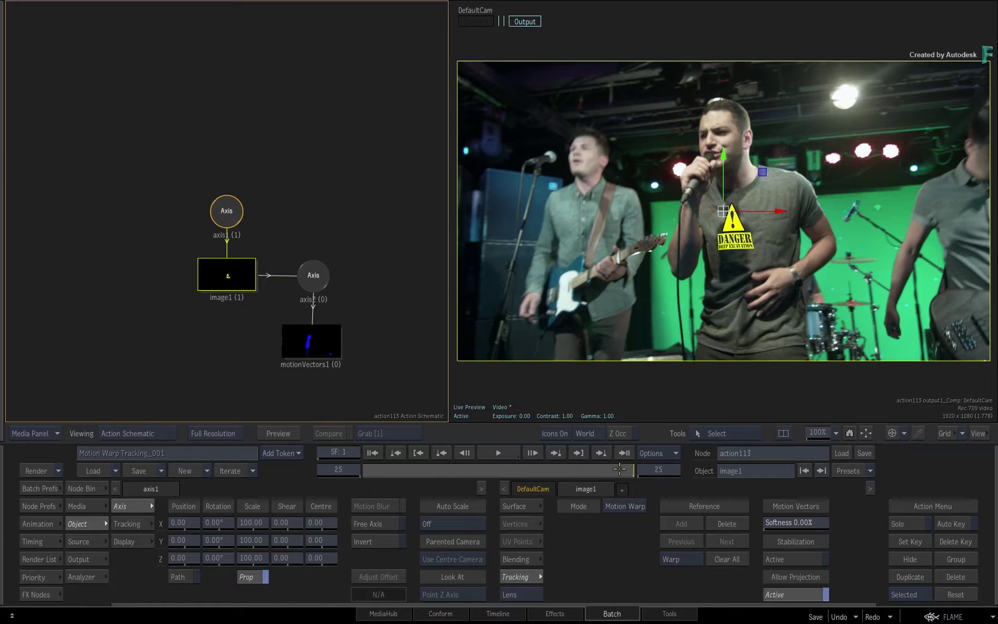
pyautogui.moveTo(620, 468)
pyautogui.mouseDown()
pyautogui.moveTo(360, 471)
pyautogui.moveTo(598, 453)
pyautogui.moveTo(630, 461)
pyautogui.mouseUp()
pyautogui.moveTo(523, 460); pyautogui.dragTo(348, 475)
pyautogui.moveTo(465, 463); pyautogui.dragTo(643, 460)
pyautogui.moveTo(317, 344); pyautogui.dragTo(315, 336)
pyautogui.moveTo(620, 469); pyautogui.dragTo(338, 468)
pyautogui.moveTo(481, 467); pyautogui.dragTo(646, 466)
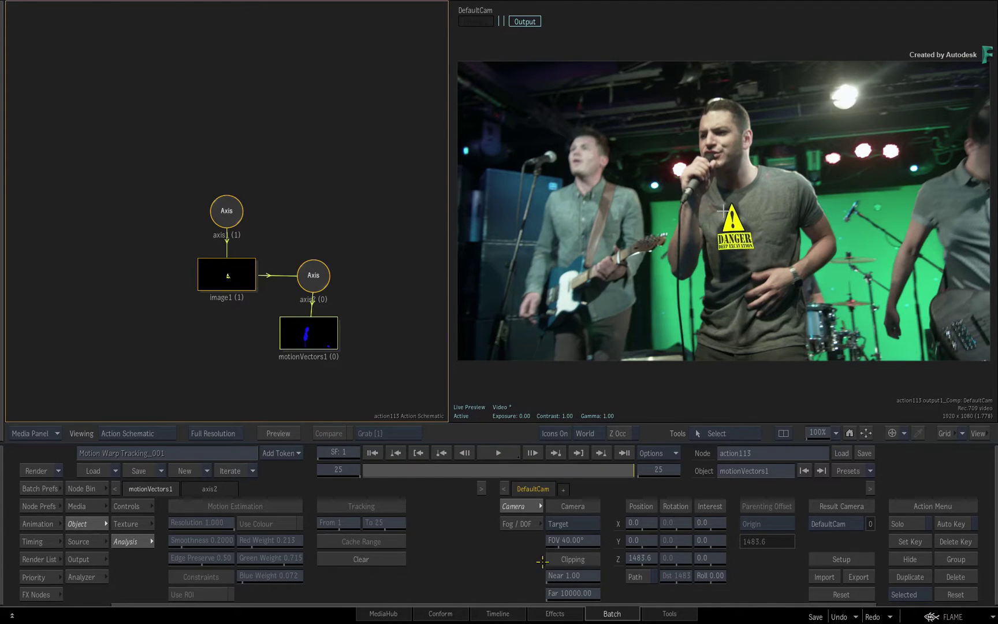
pyautogui.moveTo(612, 469); pyautogui.dragTo(648, 469)
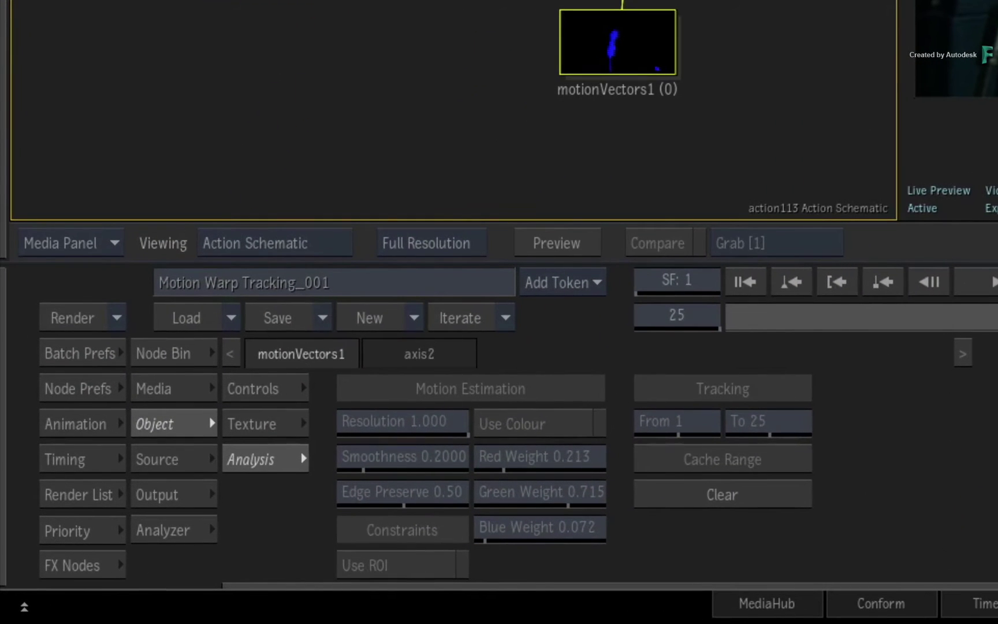
# - Enable the Motion Vector render pass in motionVectors1's controls
pyautogui.moveTo(594, 53); pyautogui.dragTo(595, 52)
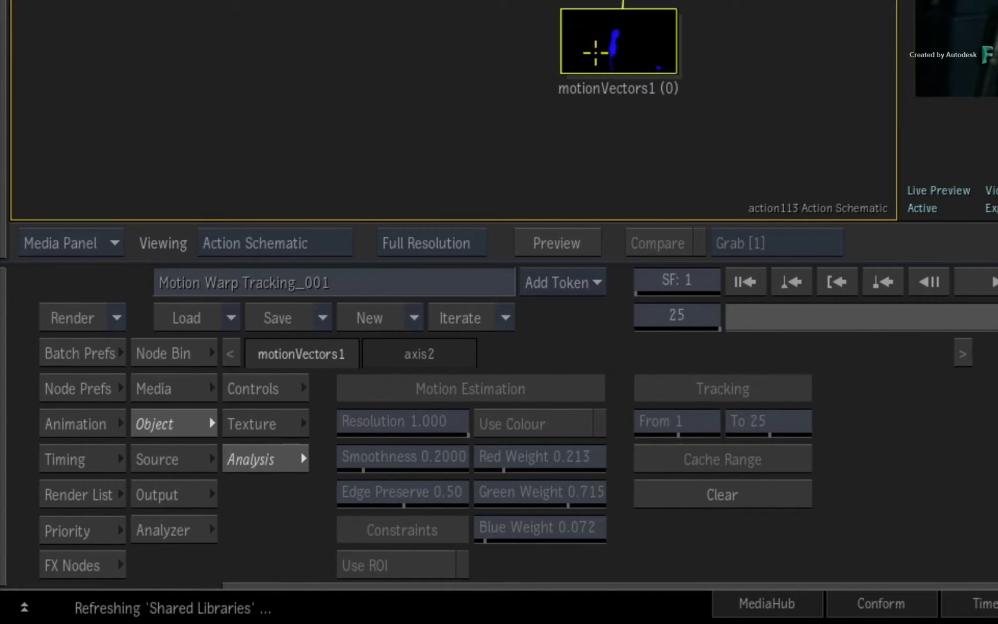
pyautogui.click(258, 387)
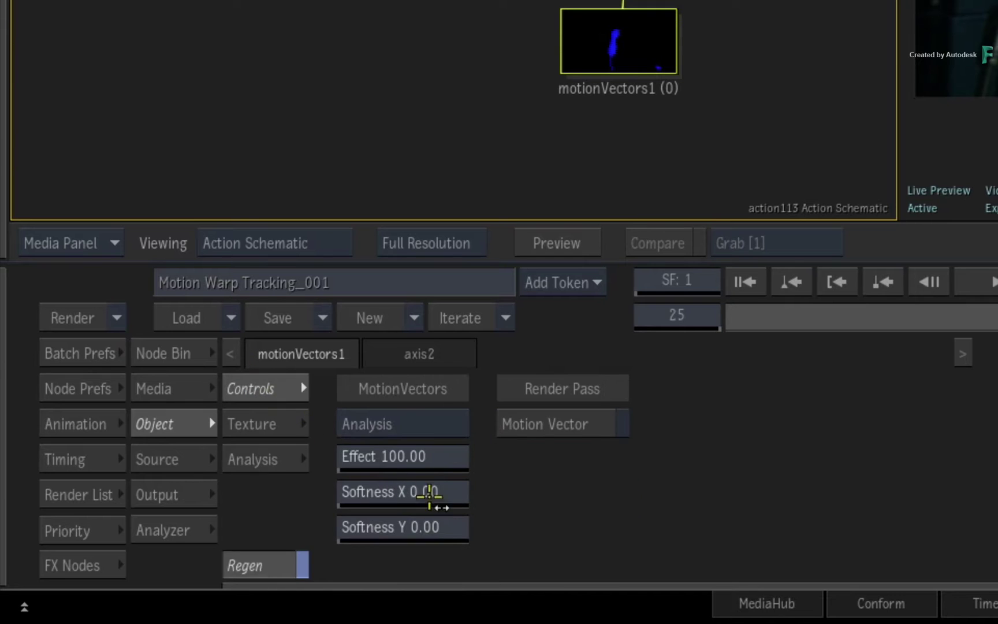
pyautogui.click(589, 433)
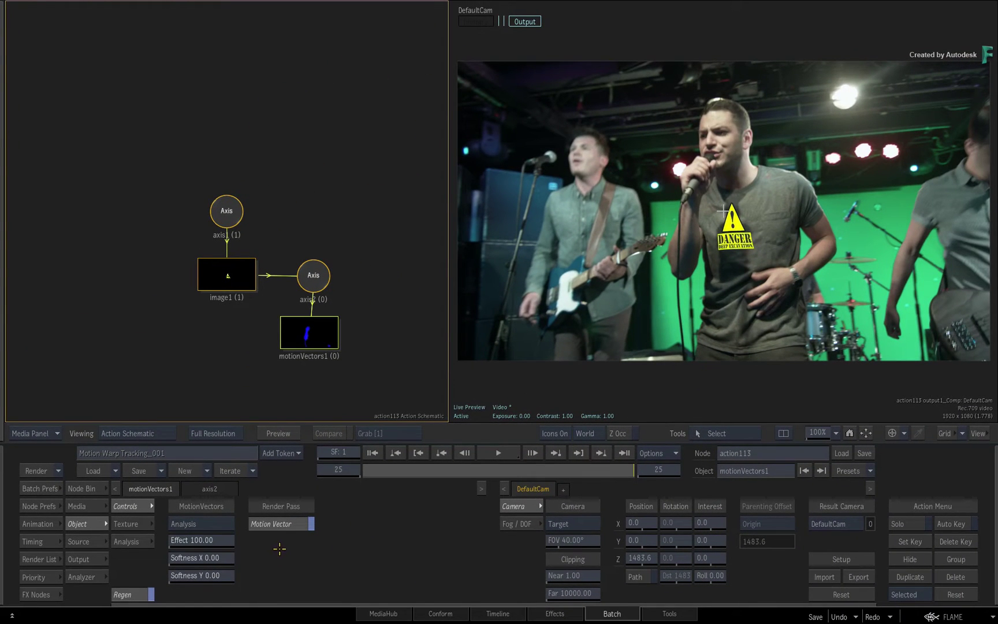
# - Enable the UV pass in action113's Output Selections
pyautogui.click(520, 376)
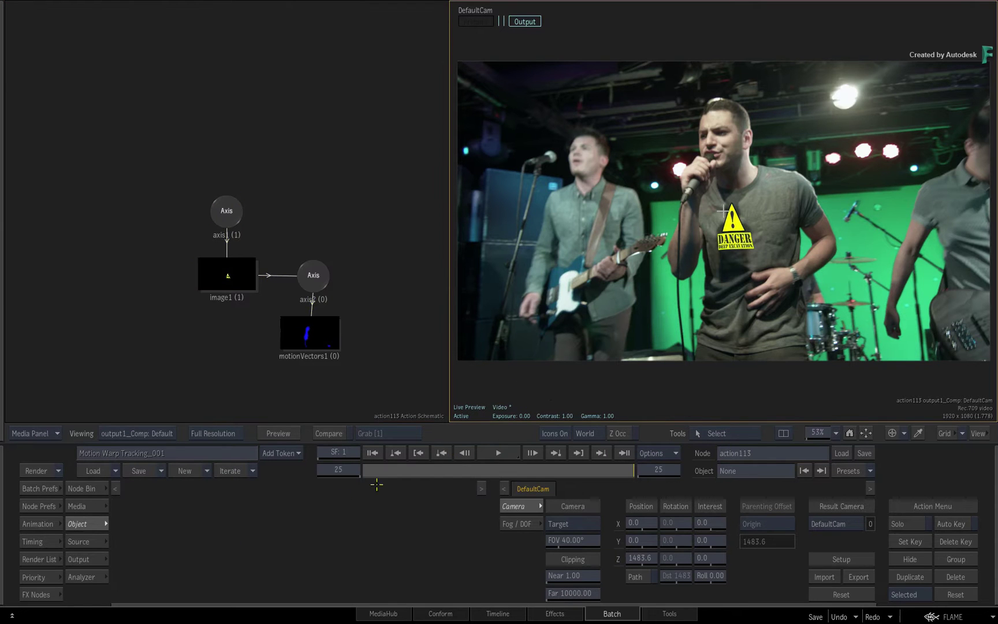
pyautogui.click(85, 558)
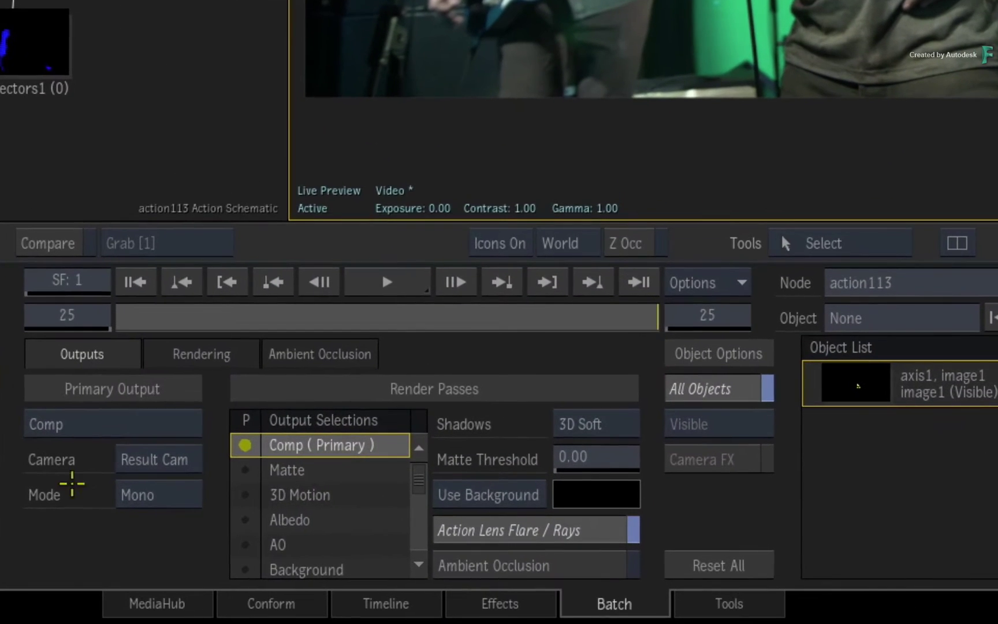
pyautogui.scroll(-2, 419, 475)
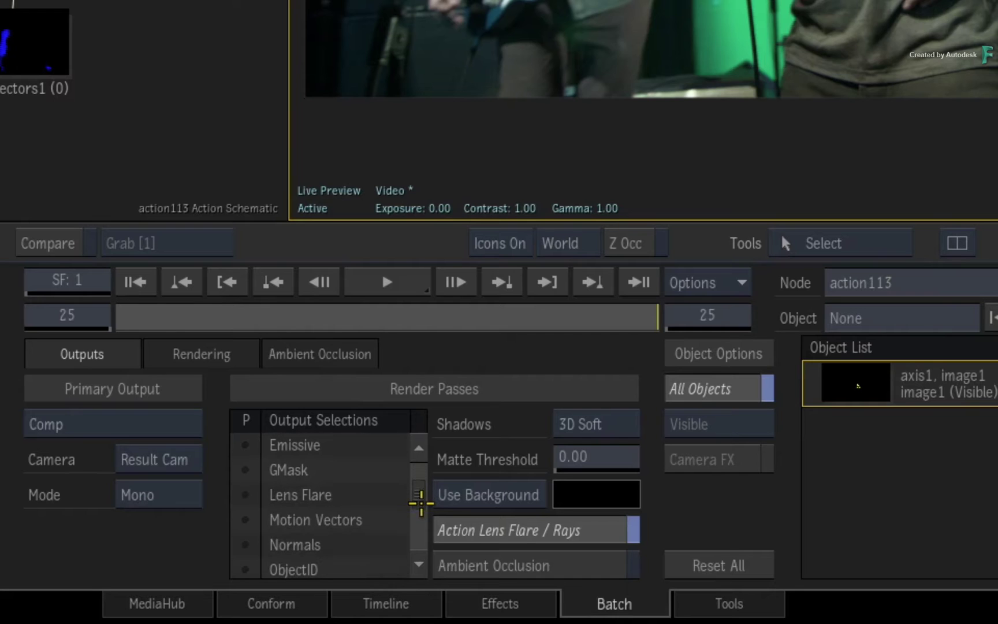
pyautogui.click(371, 521)
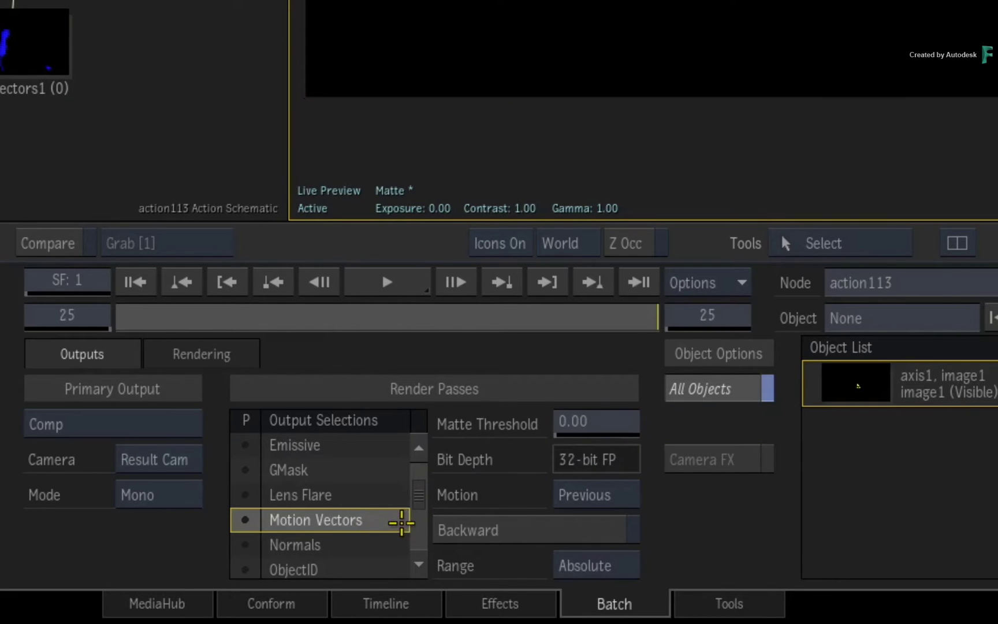
pyautogui.moveTo(419, 501); pyautogui.dragTo(418, 543)
pyautogui.click(331, 470)
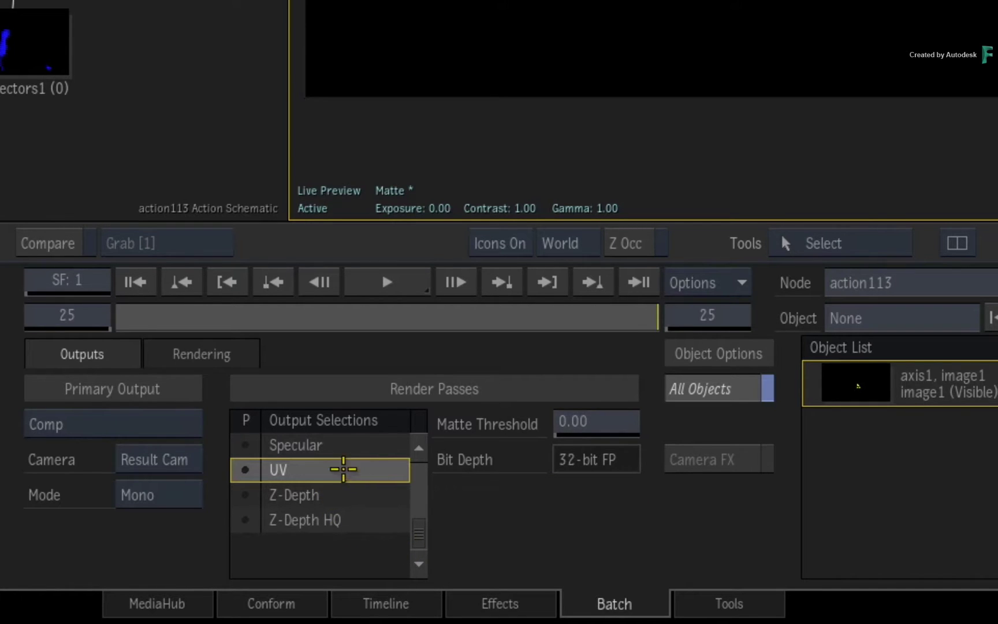
pyautogui.click(250, 469)
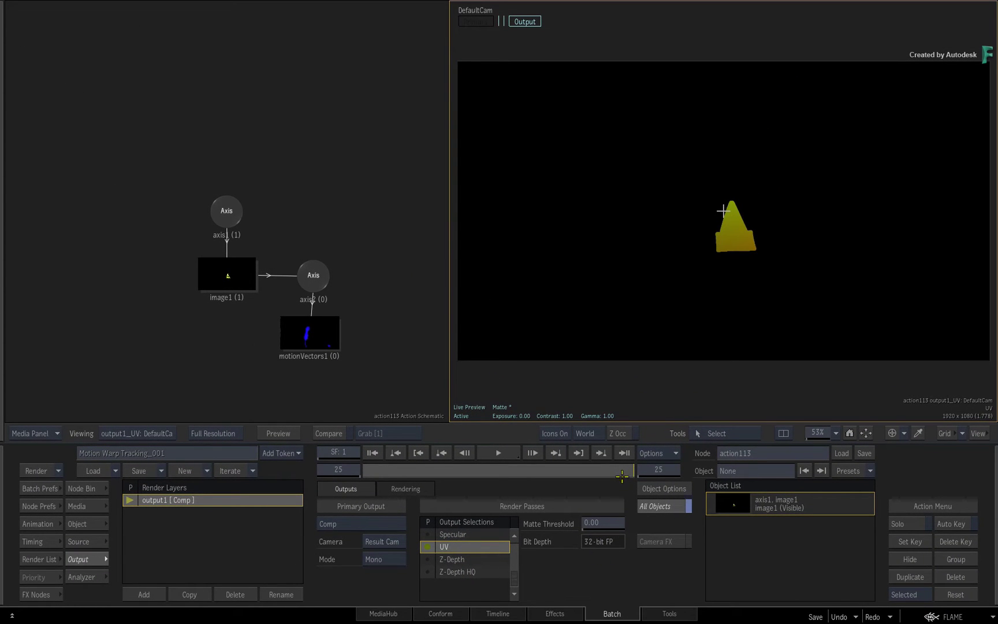
# - Turn off the logo's matte in the media list and scrub the UV output through frame 25
pyautogui.moveTo(622, 475); pyautogui.dragTo(364, 481)
pyautogui.moveTo(437, 474); pyautogui.dragTo(642, 469)
pyautogui.click(84, 505)
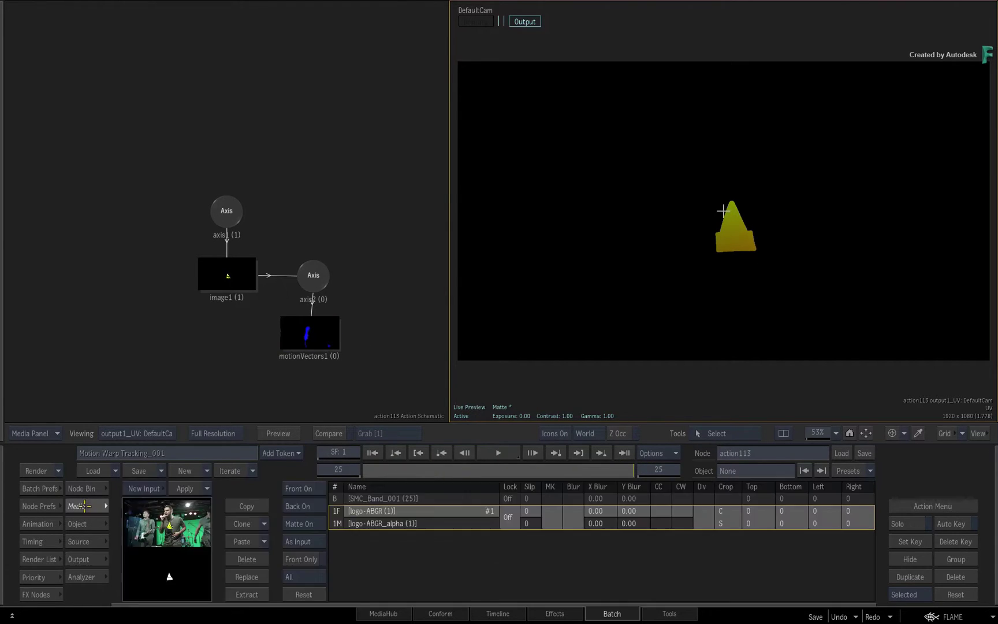
pyautogui.click(299, 523)
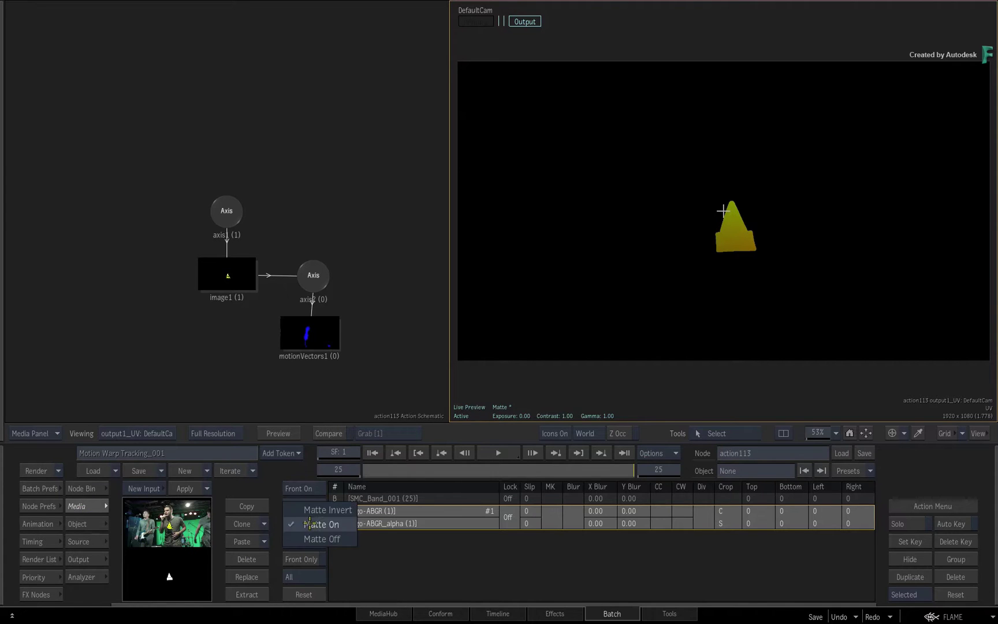
pyautogui.click(317, 546)
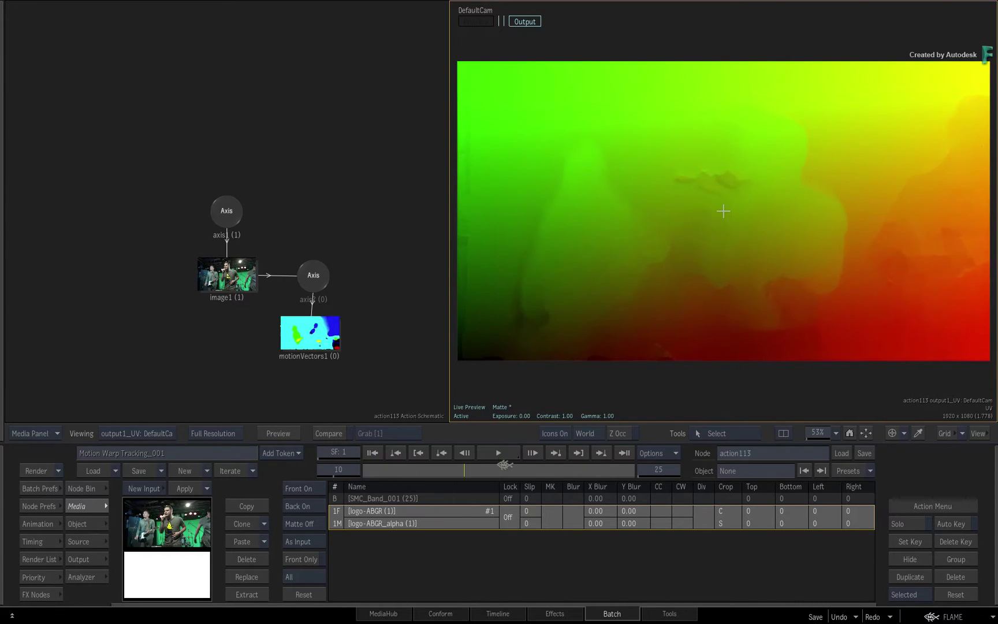
pyautogui.moveTo(508, 464); pyautogui.dragTo(392, 474)
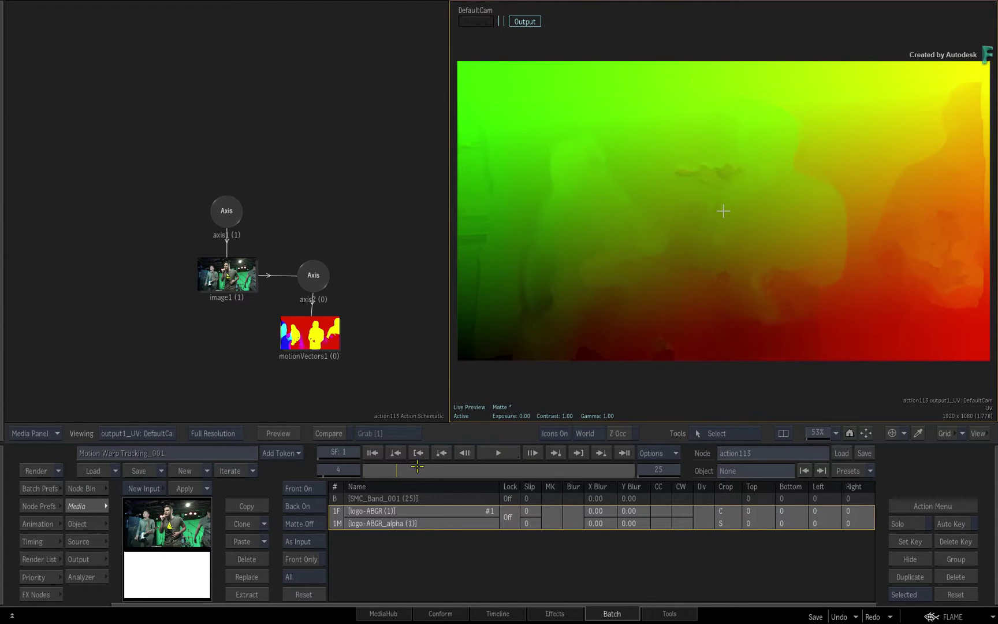
pyautogui.moveTo(415, 468); pyautogui.dragTo(648, 462)
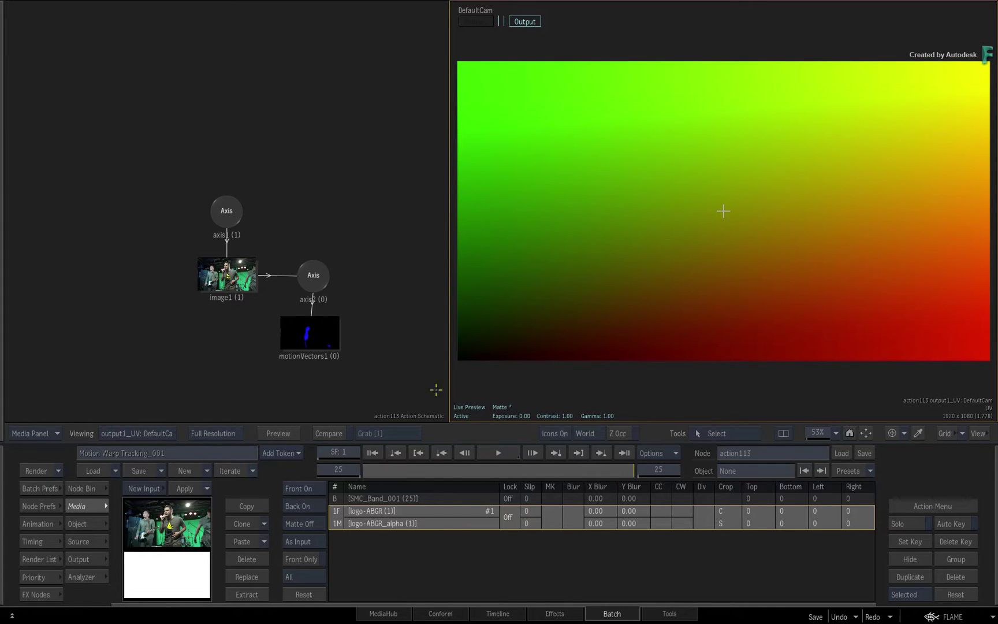
# - Add render121 beside action113 and connect action113's output1 [UV] to it
pyautogui.moveTo(1, 520)
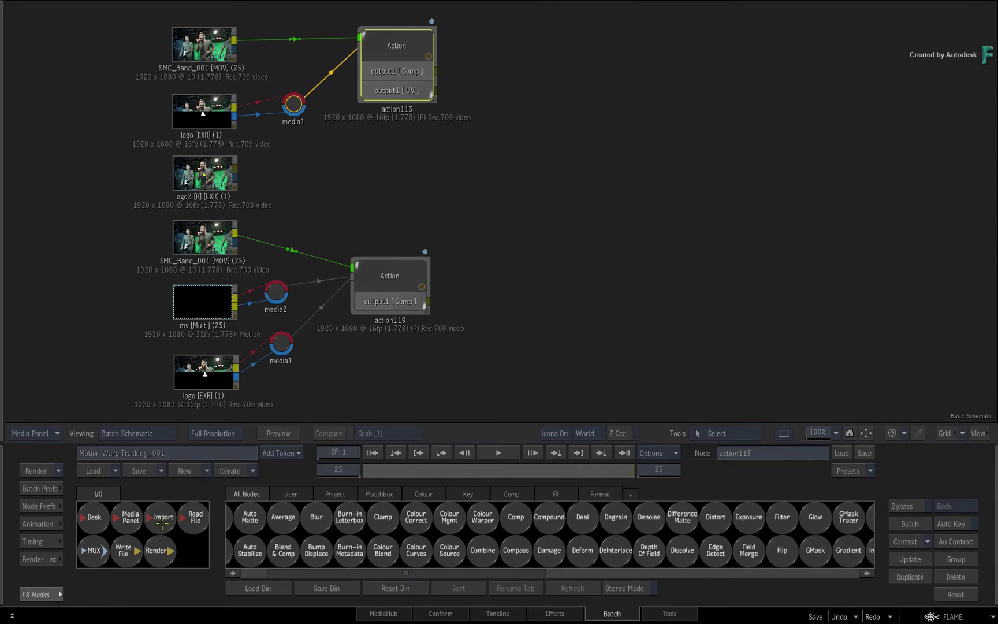
pyautogui.click(525, 78)
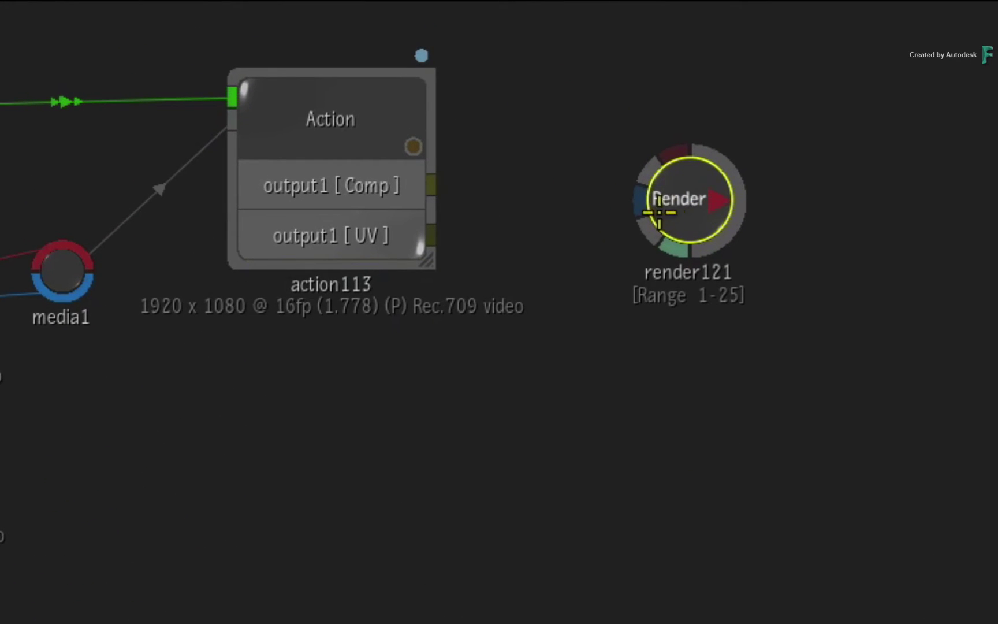
pyautogui.moveTo(437, 236); pyautogui.dragTo(742, 167)
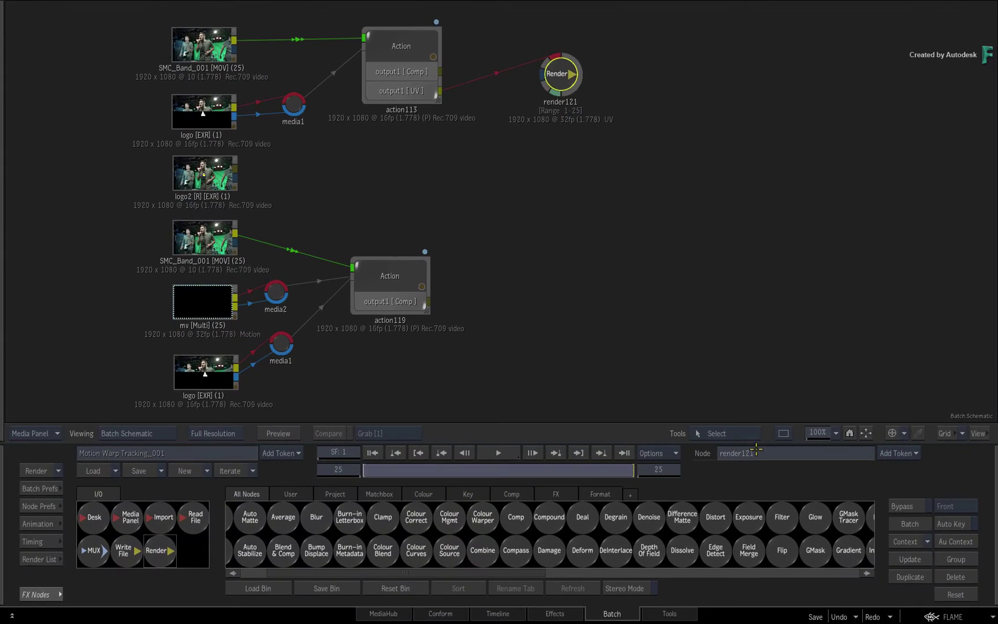
# - Name the render node UVs and render its 25 UV frames into Batch Renders
pyautogui.click(756, 452)
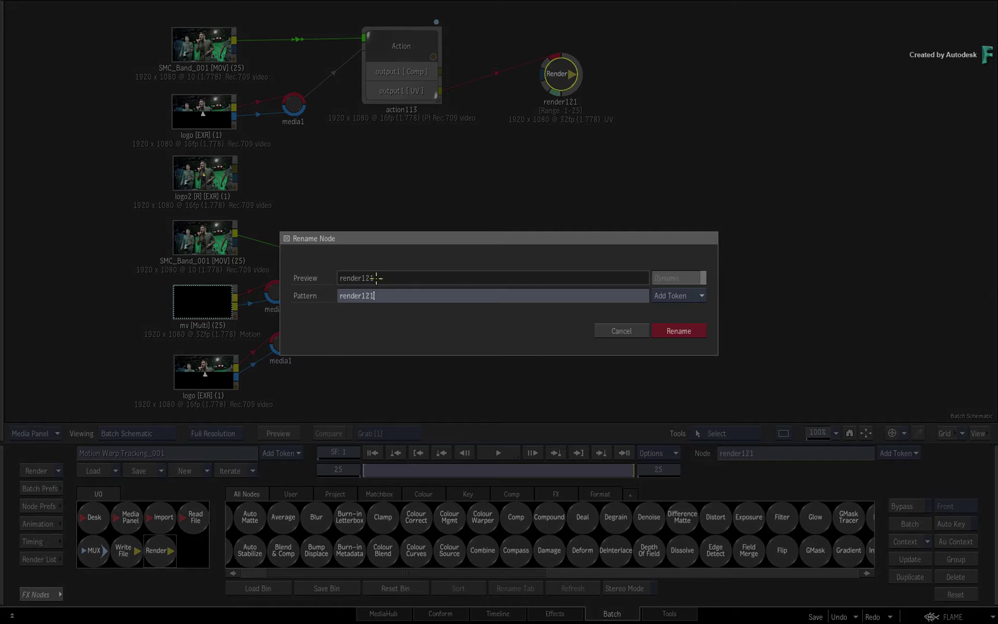
pyautogui.doubleClick(379, 295)
pyautogui.write('UVs')
pyautogui.press('Return')
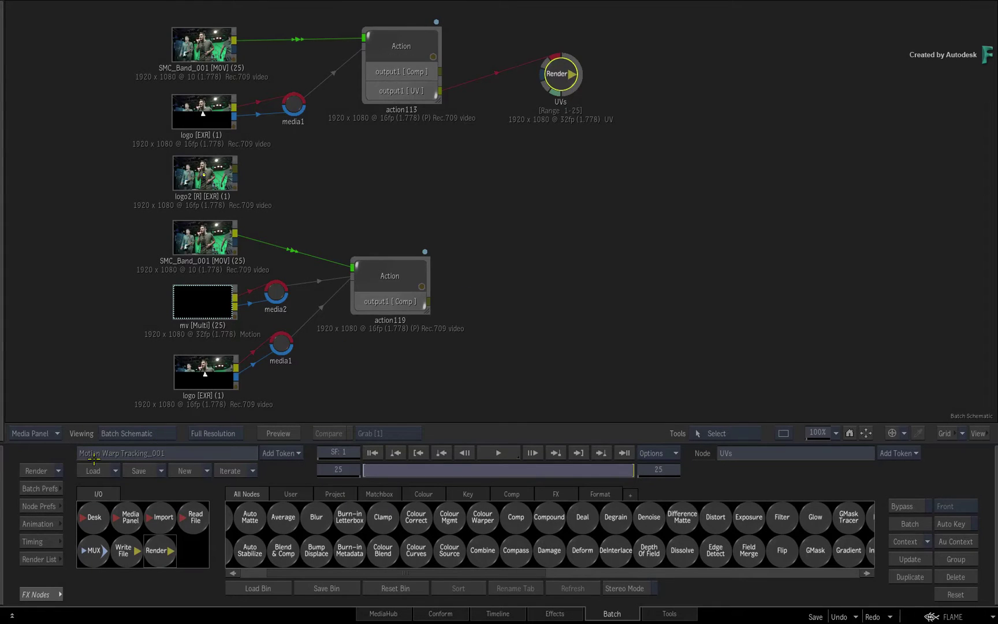
pyautogui.click(36, 471)
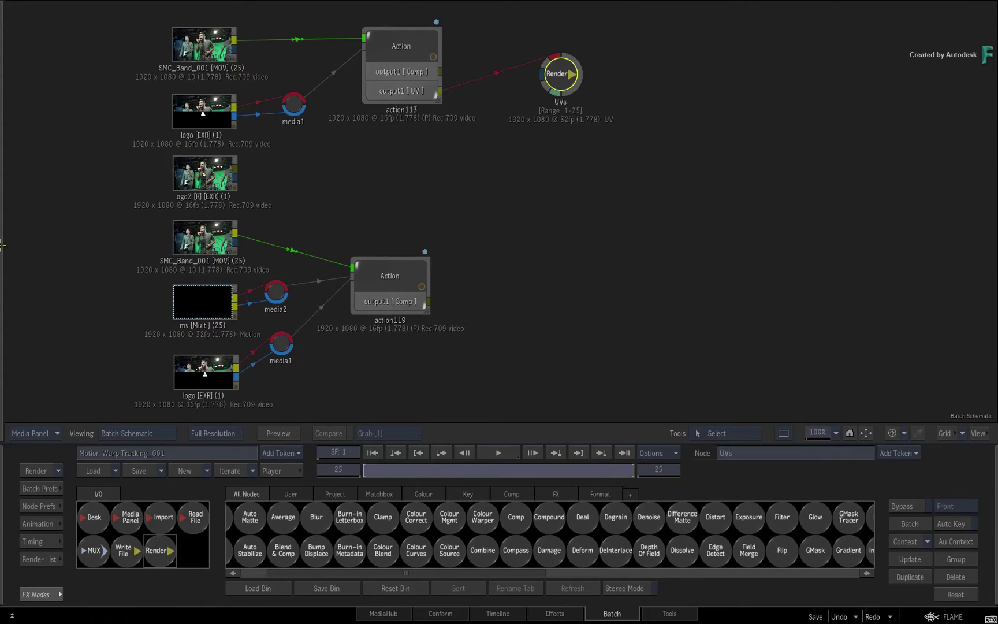
pyautogui.moveTo(2, 254)
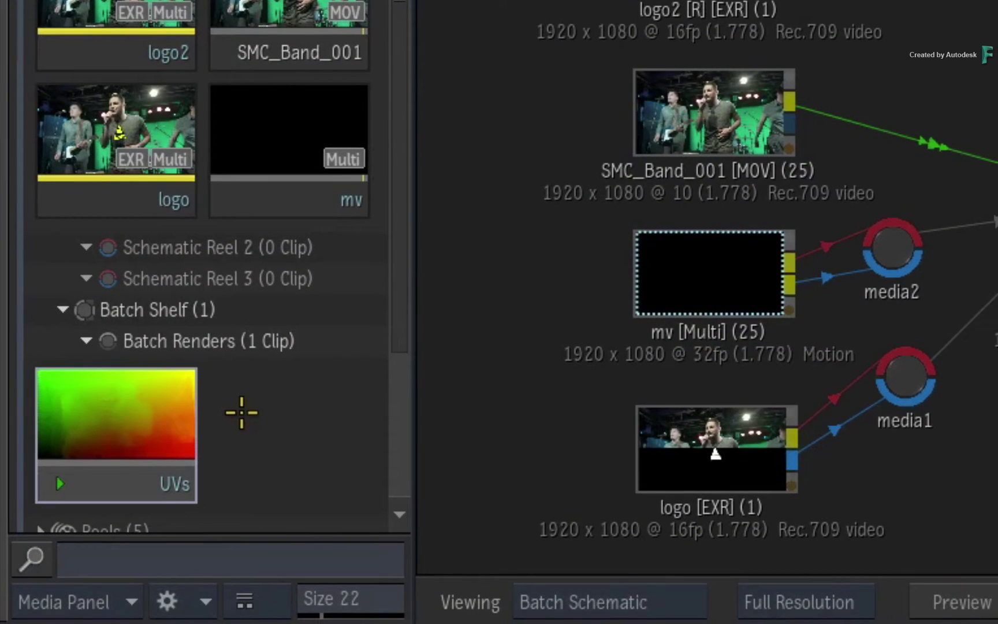
# - Drag the rendered UVs clip from Batch Renders into the schematic as a node
pyautogui.click(129, 408)
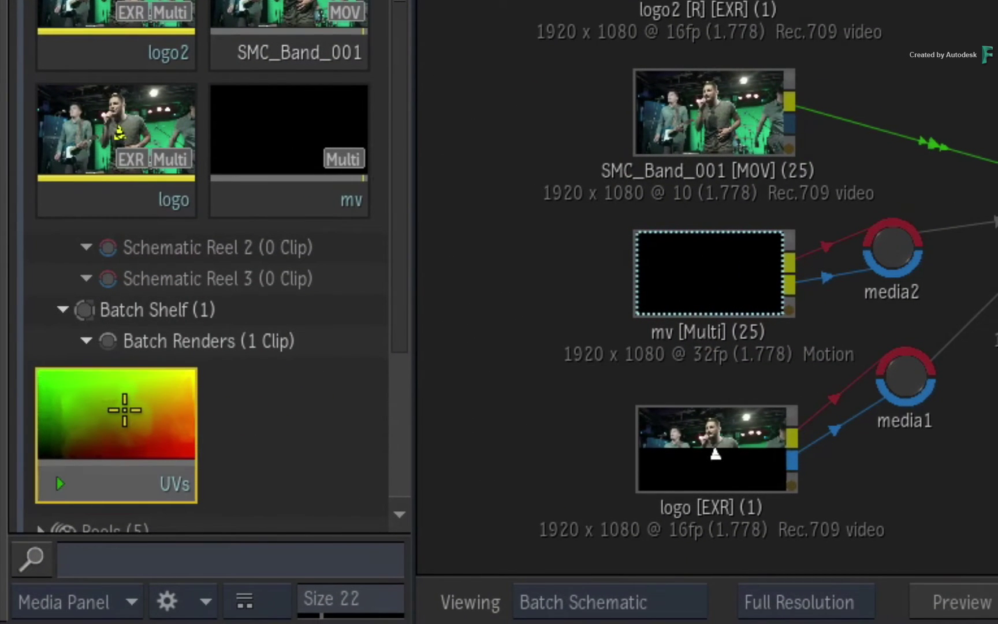
pyautogui.moveTo(132, 403); pyautogui.dragTo(997, 0)
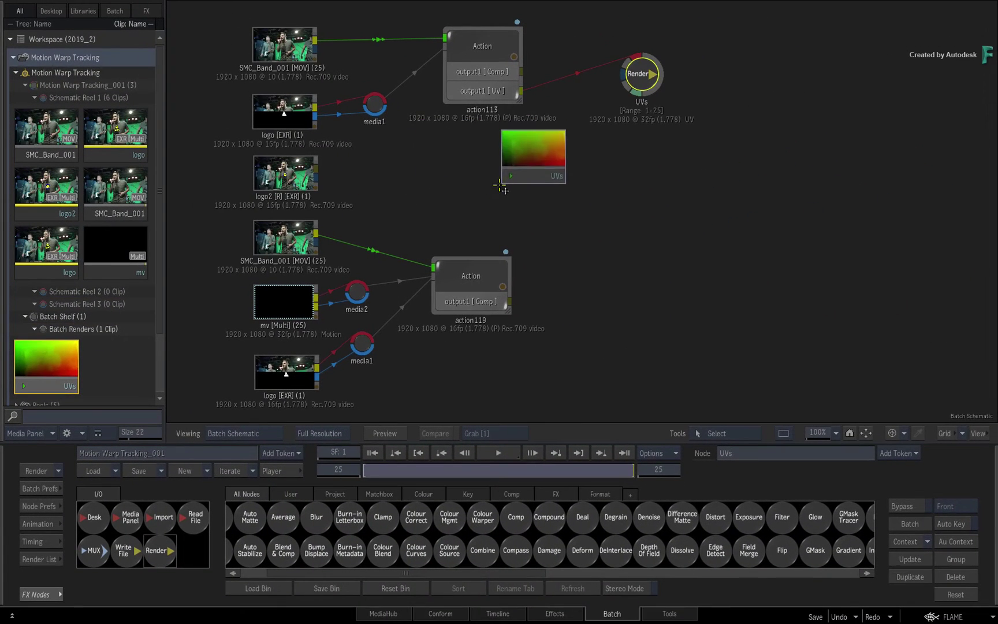
pyautogui.moveTo(503, 187); pyautogui.dragTo(640, 352)
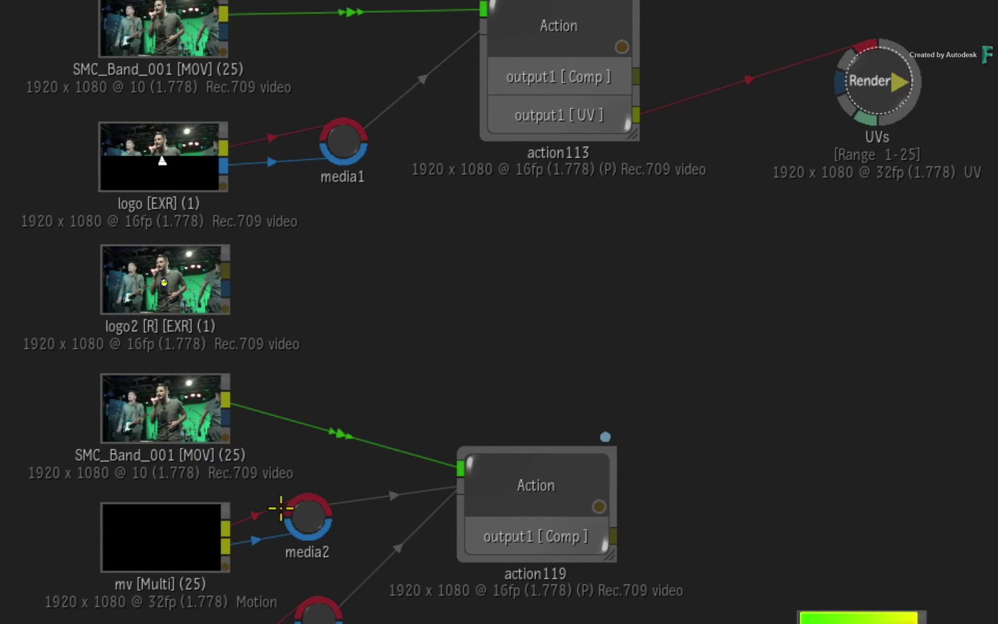
# - Duplicate the logo and SMC_Band_001 nodes and stack them beside the UVs clip
pyautogui.hotkey('ctrl', 'd')
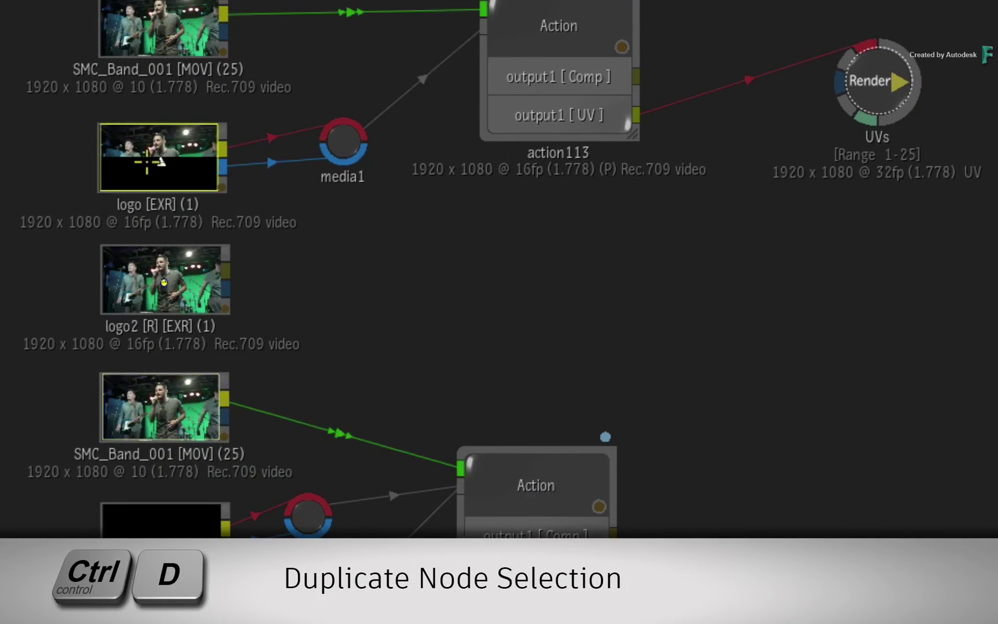
pyautogui.hotkey('ctrl', 'd')
pyautogui.moveTo(280, 59); pyautogui.dragTo(281, 215)
pyautogui.click(358, 129)
pyautogui.moveTo(292, 324); pyautogui.dragTo(461, 169)
pyautogui.moveTo(291, 198); pyautogui.dragTo(294, 332)
pyautogui.moveTo(430, 180); pyautogui.dragTo(275, 226)
pyautogui.moveTo(709, 241); pyautogui.dragTo(706, 102)
# - Add a new Action node, action125, with SMC_Band_001 connected as its background
pyautogui.moveTo(2, 370)
pyautogui.moveTo(583, 307); pyautogui.dragTo(523, 317)
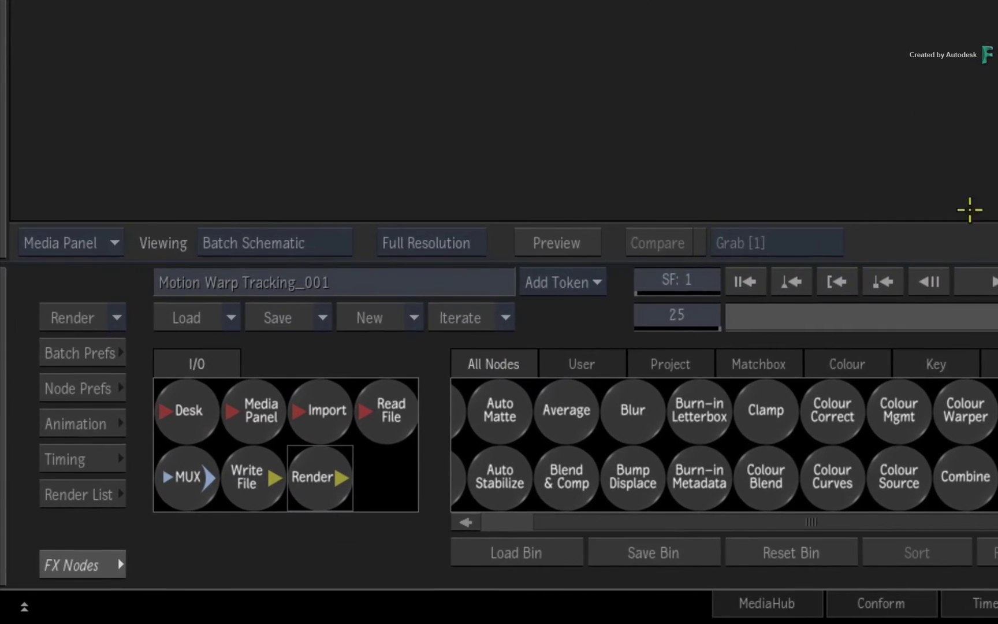
pyautogui.press('a')
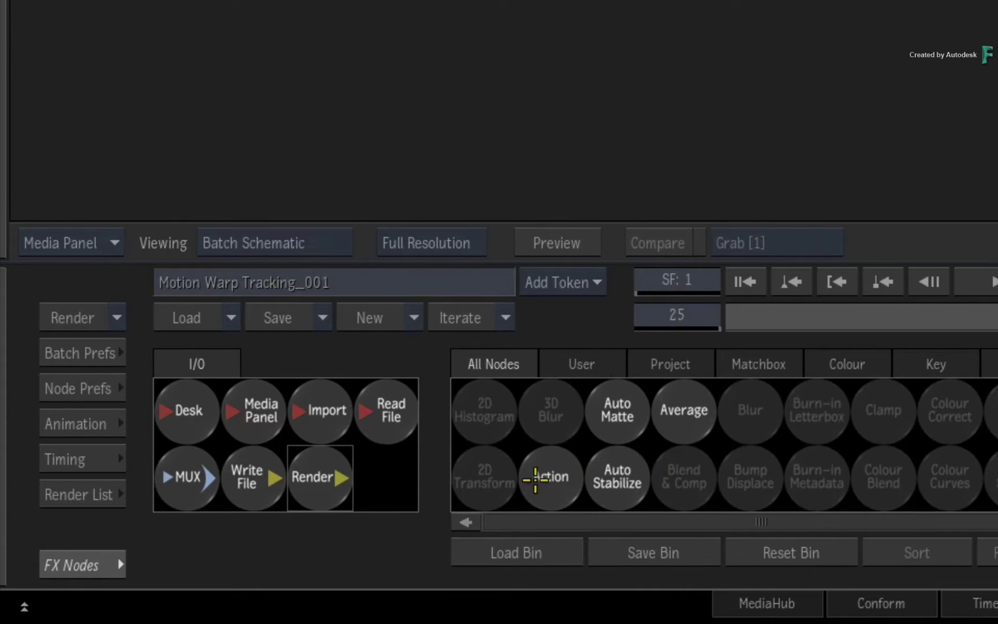
pyautogui.moveTo(535, 480); pyautogui.dragTo(783, 130)
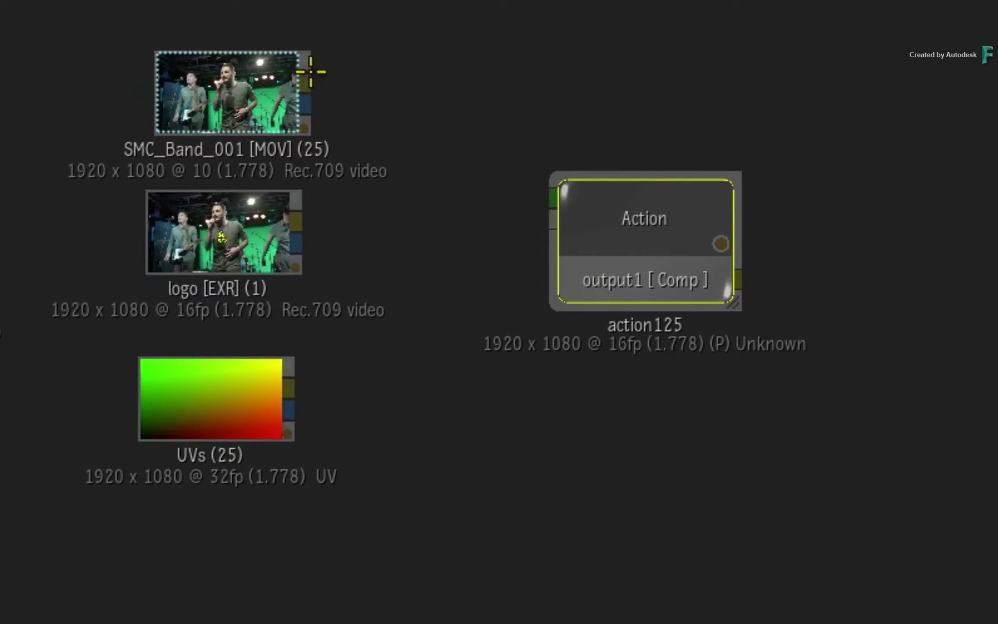
pyautogui.moveTo(305, 79); pyautogui.dragTo(557, 197)
pyautogui.moveTo(608, 218); pyautogui.dragTo(682, 149)
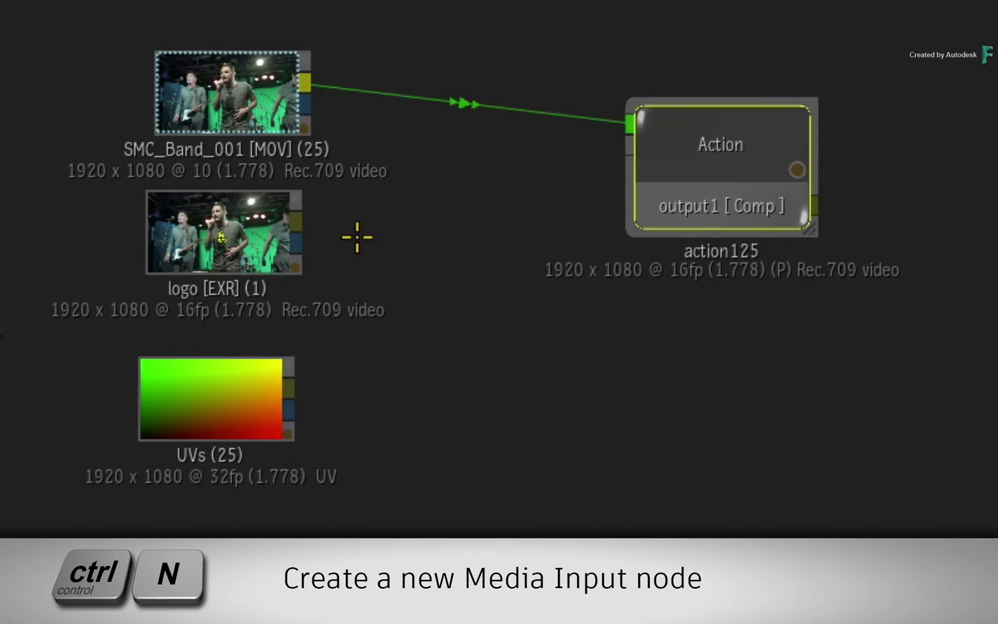
# - Create media input media1 on action125 and feed it the logo's colour and matte
pyautogui.hotkey('ctrl', 'n')
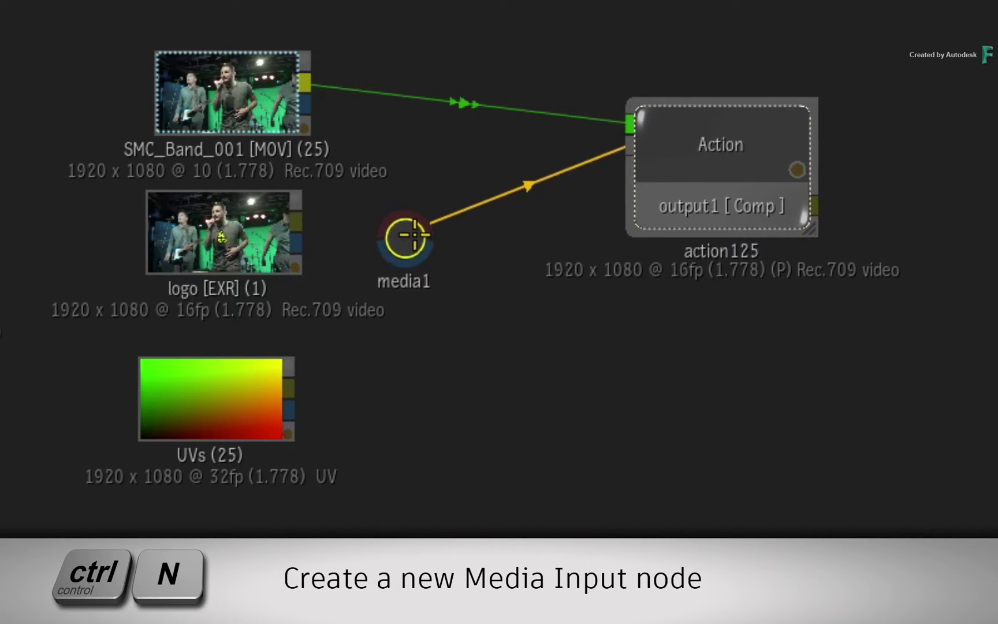
pyautogui.click(406, 237)
pyautogui.moveTo(297, 220); pyautogui.dragTo(406, 234)
pyautogui.moveTo(295, 242); pyautogui.dragTo(411, 228)
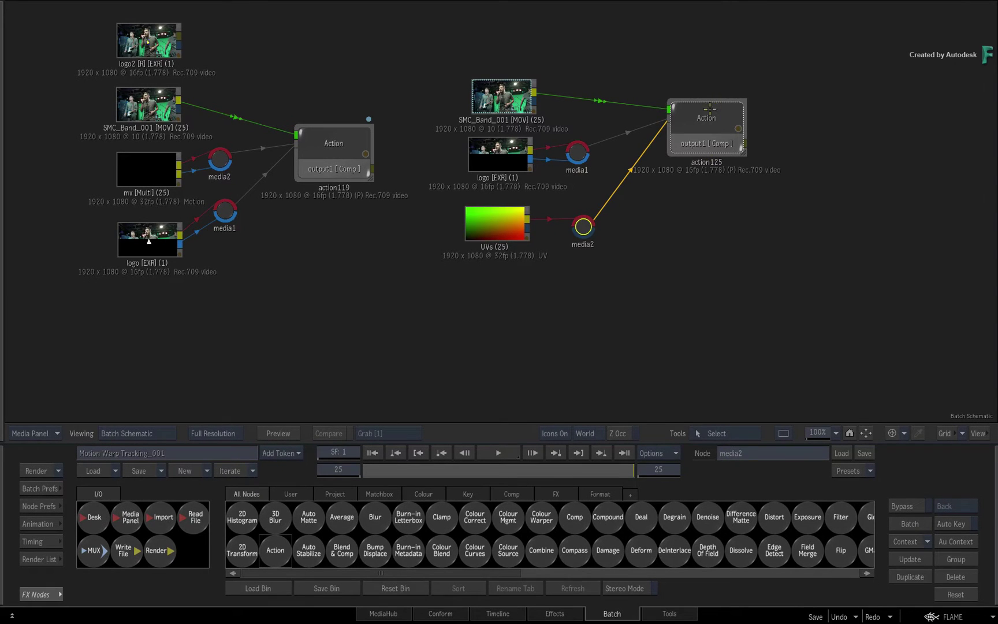
# - Open action125, delete the extra UVs image layer, and view the composited result
pyautogui.click(709, 109)
pyautogui.doubleClick(708, 123)
pyautogui.hotkey('alt', '2')
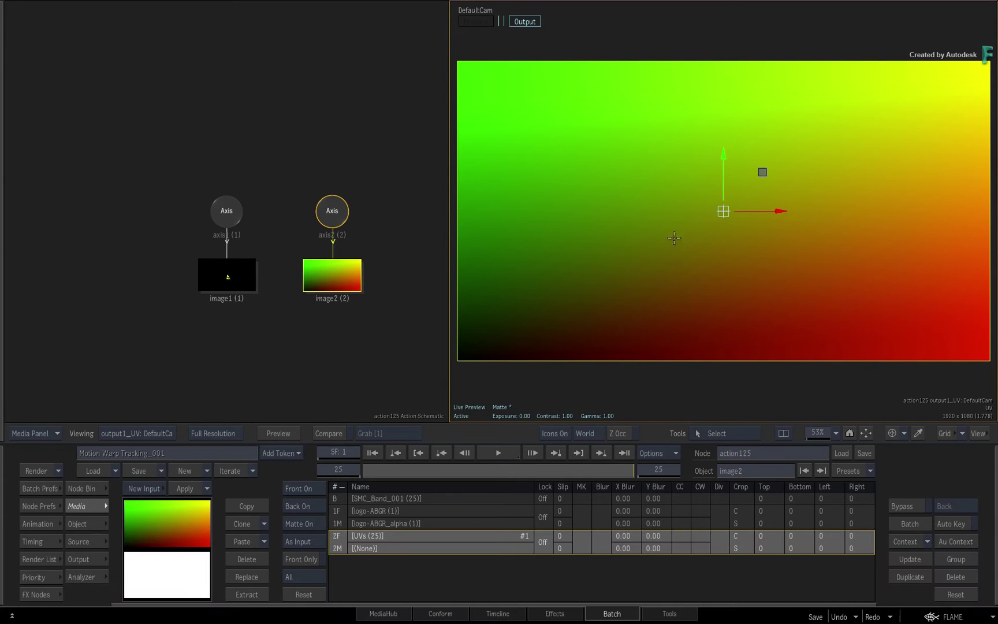
pyautogui.moveTo(338, 212); pyautogui.dragTo(315, 604)
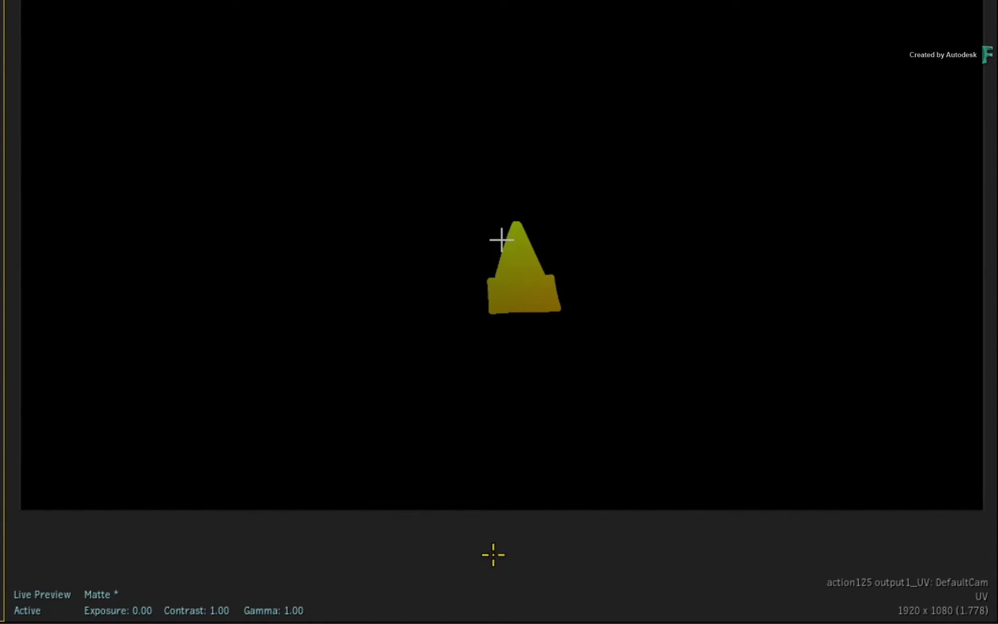
pyautogui.press('F4')
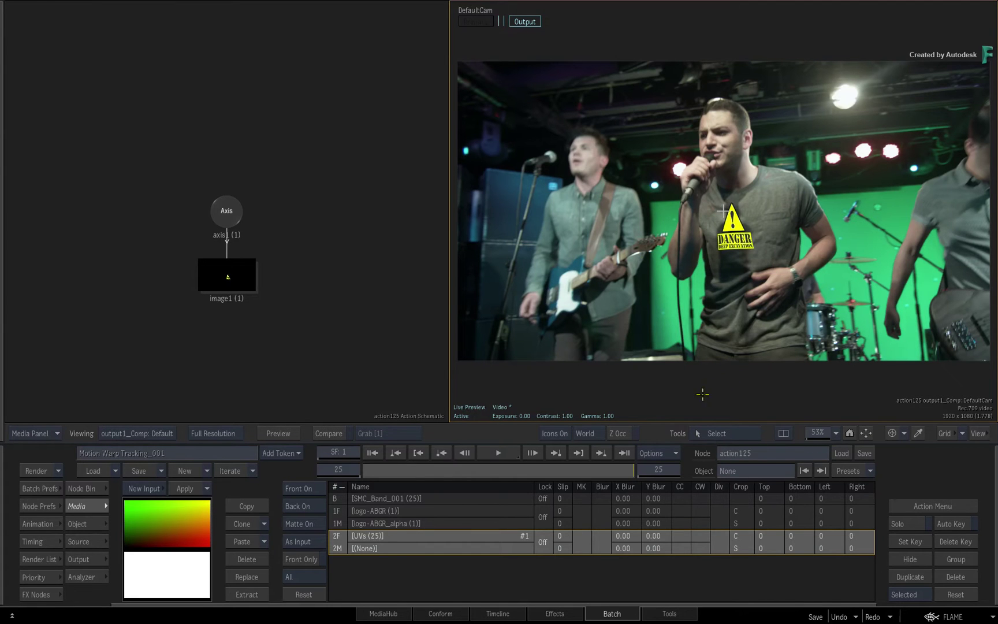
pyautogui.moveTo(623, 474); pyautogui.dragTo(660, 467)
# - Attach a UV Map from the node bin's Maps to the image1 logo layer
pyautogui.click(242, 283)
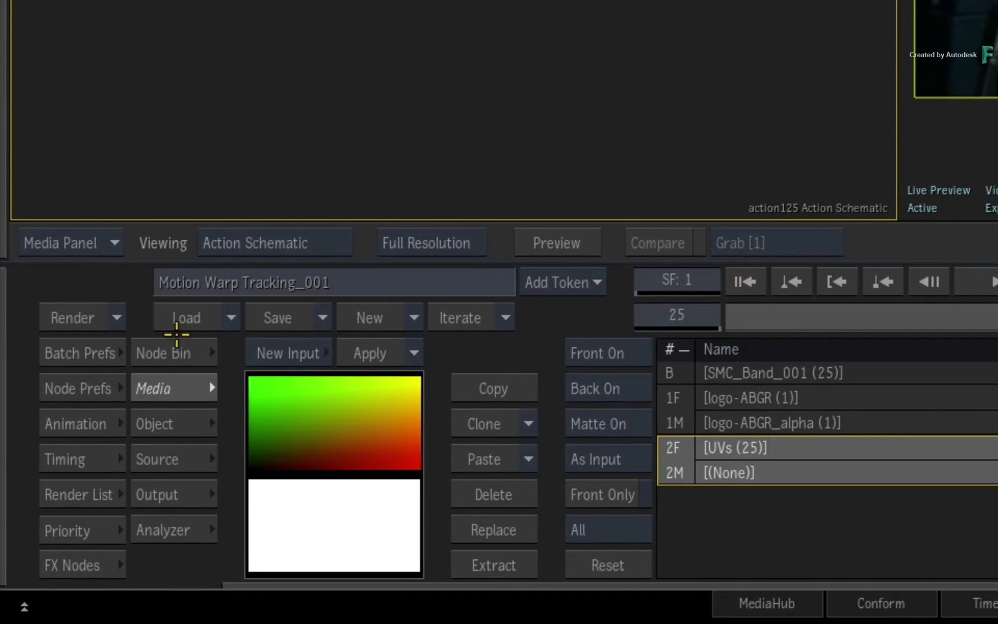
pyautogui.click(168, 351)
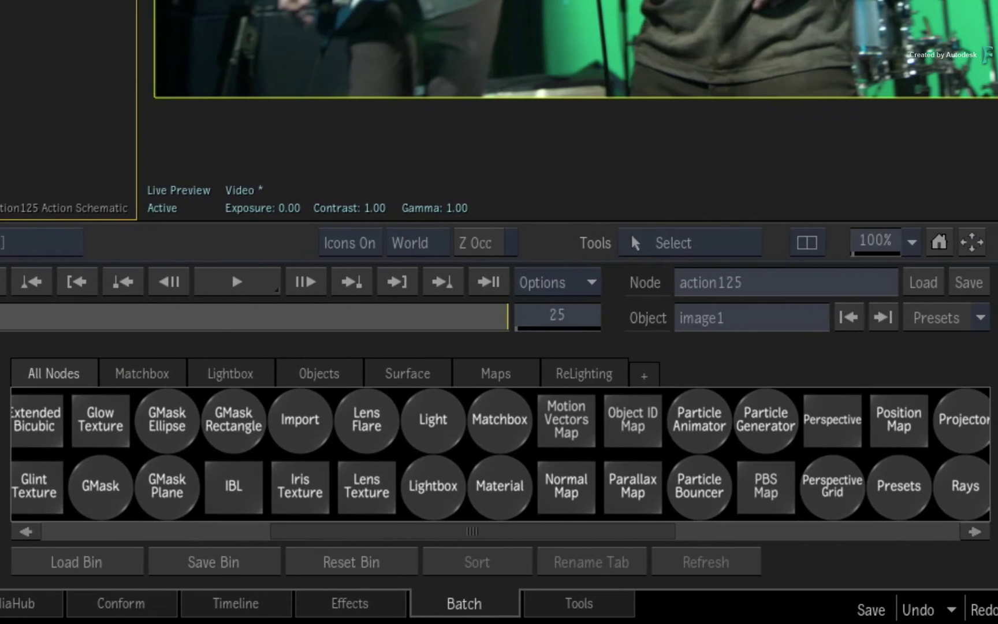
pyautogui.click(488, 373)
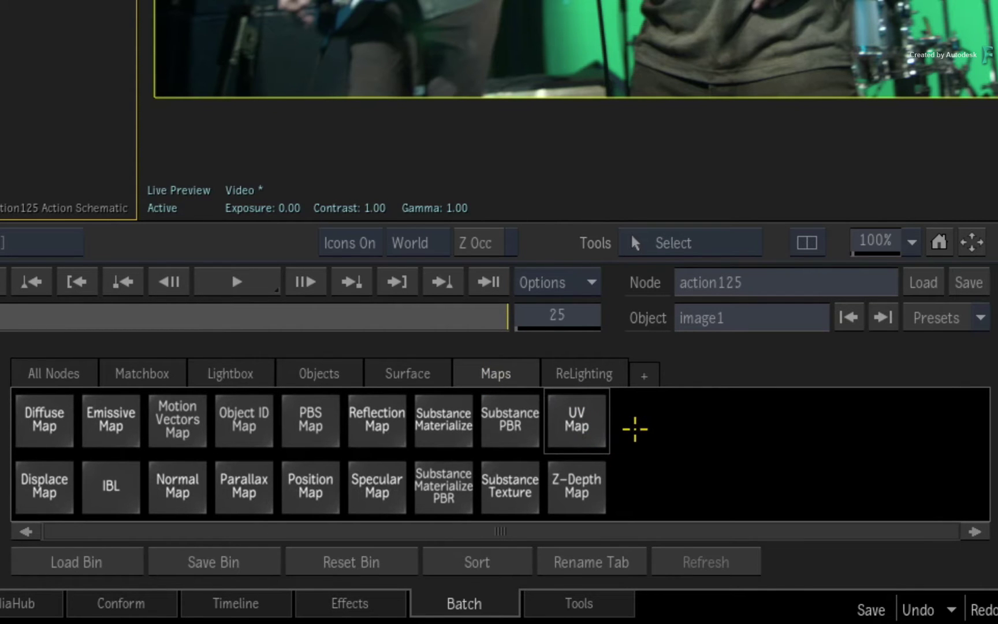
pyautogui.moveTo(571, 431); pyautogui.dragTo(112, 318)
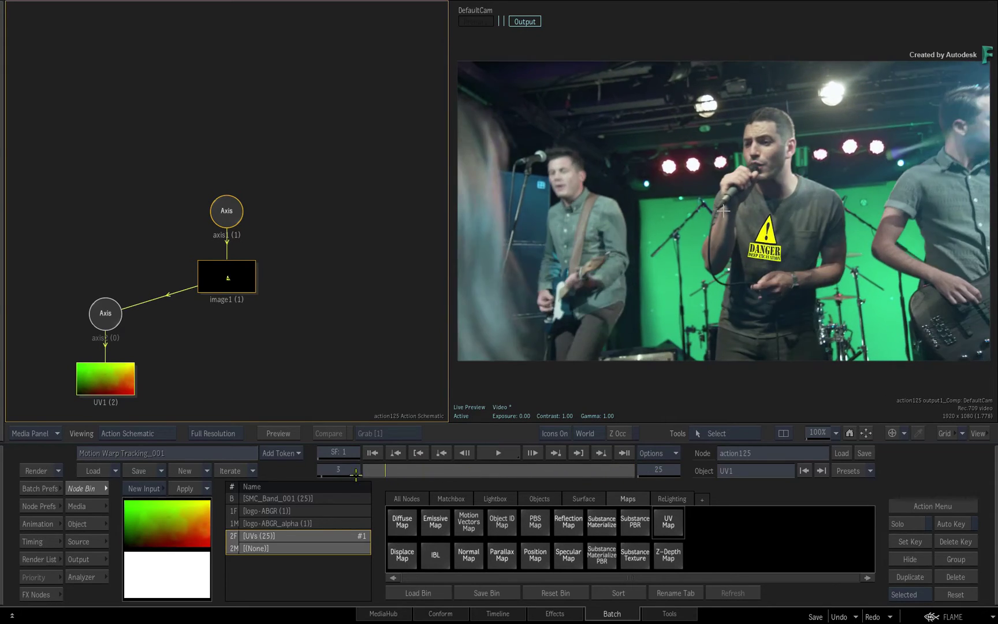
# - Play back the logo tracked onto the T-shirt, then return to Batch and nudge action119
pyautogui.click(502, 455)
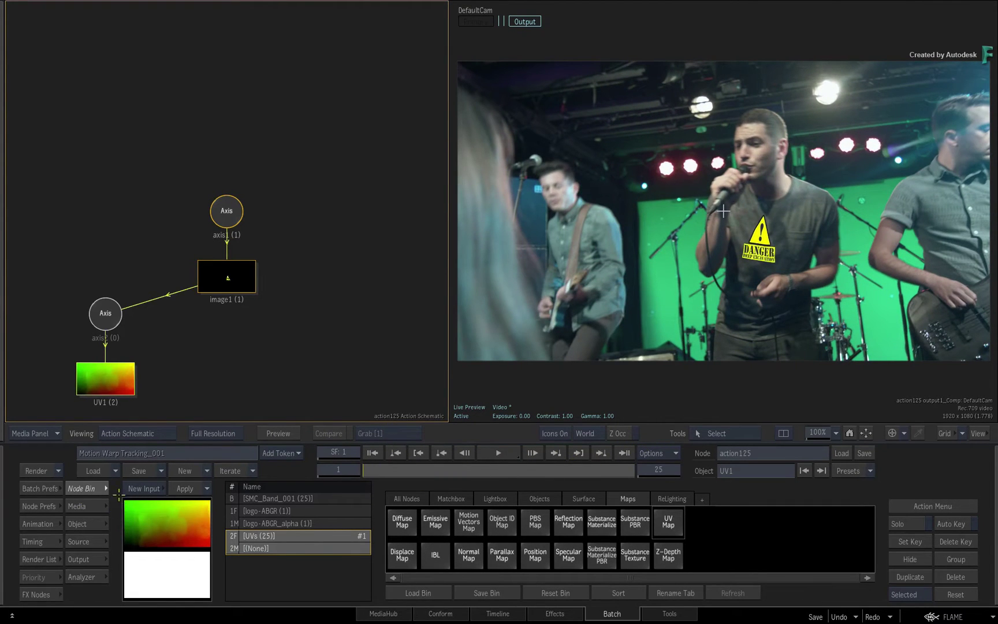
pyautogui.click(41, 594)
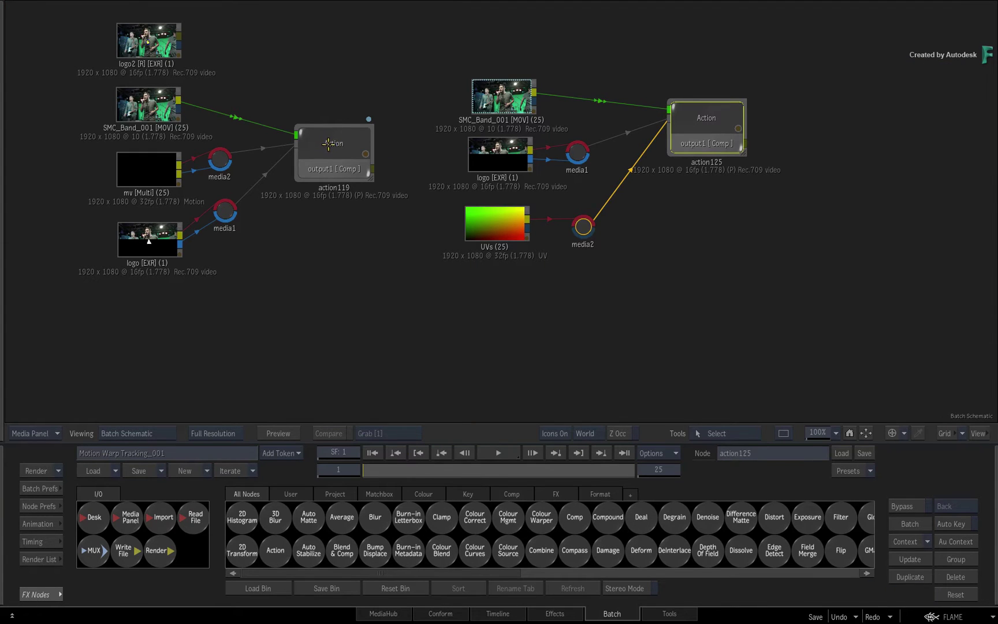
pyautogui.moveTo(327, 141); pyautogui.dragTo(342, 137)
# - Reopen action125 and scrub through the shot to check the first and last frames
pyautogui.click(693, 119)
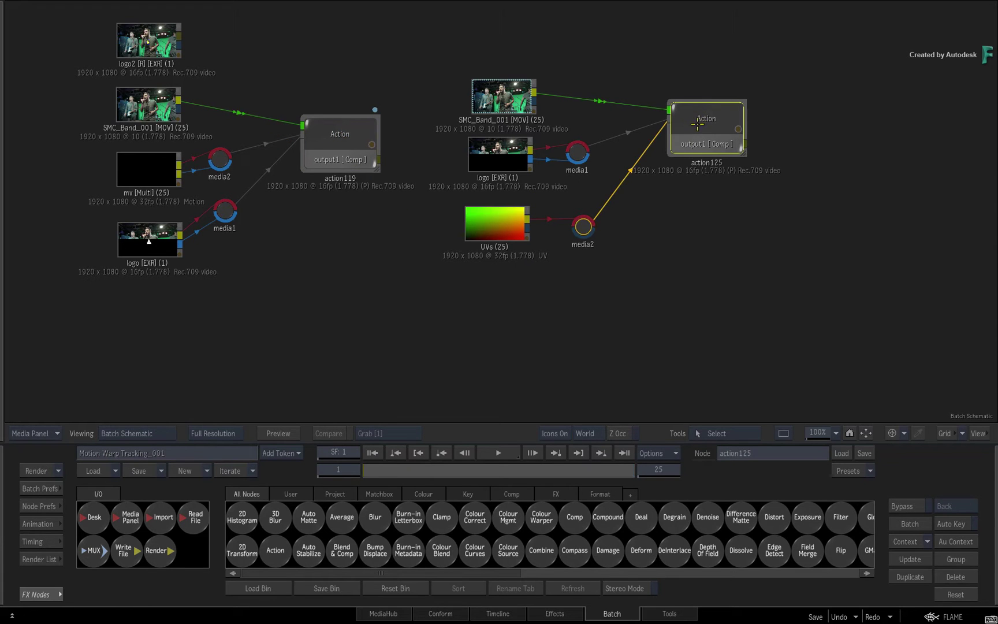
pyautogui.doubleClick(698, 123)
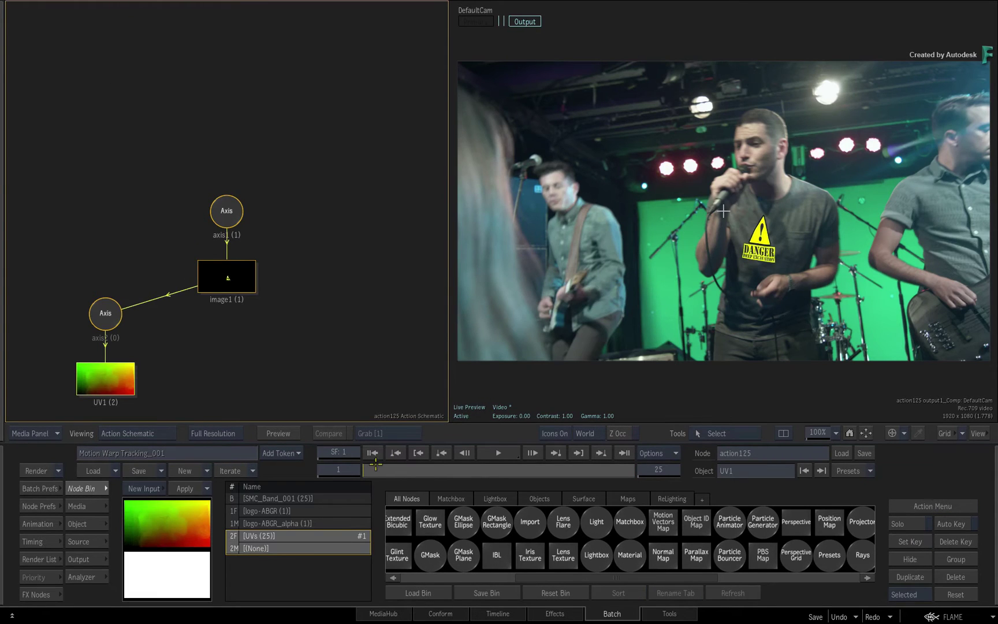
pyautogui.moveTo(375, 465); pyautogui.dragTo(669, 422)
pyautogui.moveTo(727, 197); pyautogui.dragTo(769, 203)
pyautogui.scroll(3, 769, 203)
# - Set the image1 logo surface's blend mode from Blend to Overlay and inspect the result
pyautogui.click(218, 274)
pyautogui.doubleClick(231, 271)
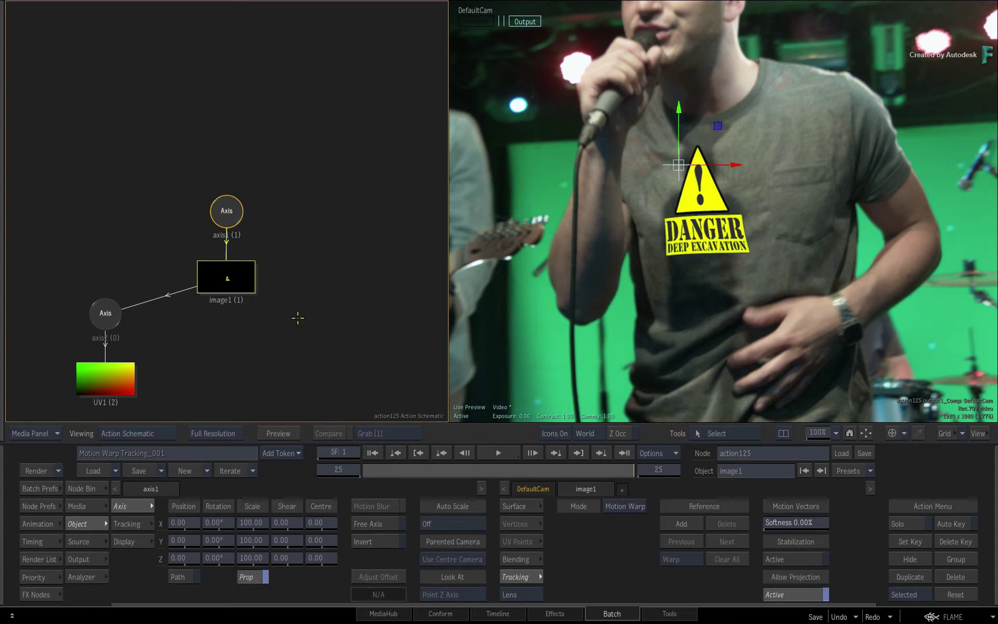
pyautogui.click(522, 506)
pyautogui.click(608, 524)
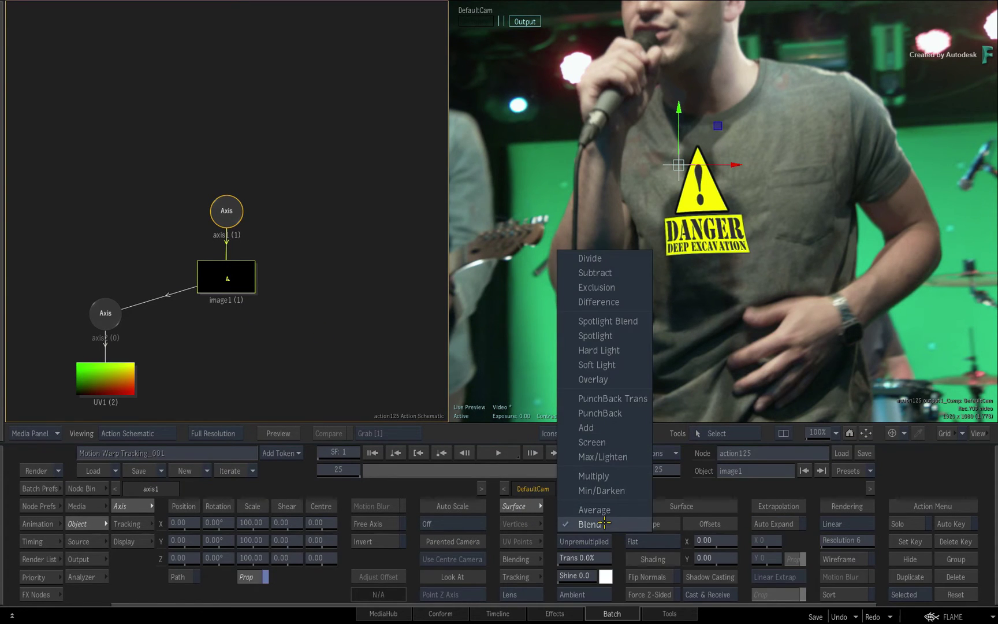
pyautogui.click(610, 382)
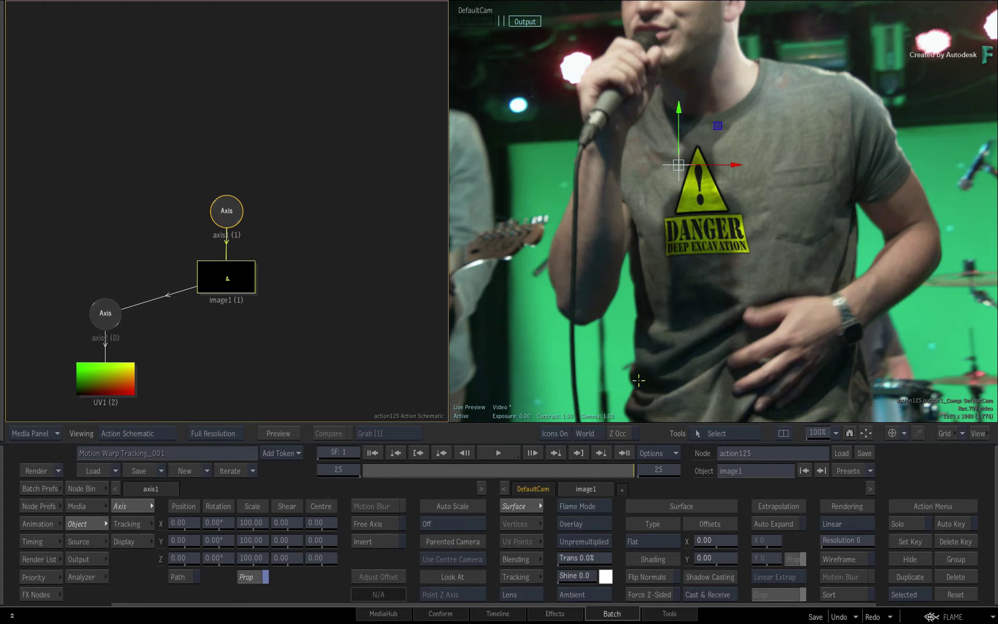
pyautogui.moveTo(714, 206); pyautogui.dragTo(721, 235)
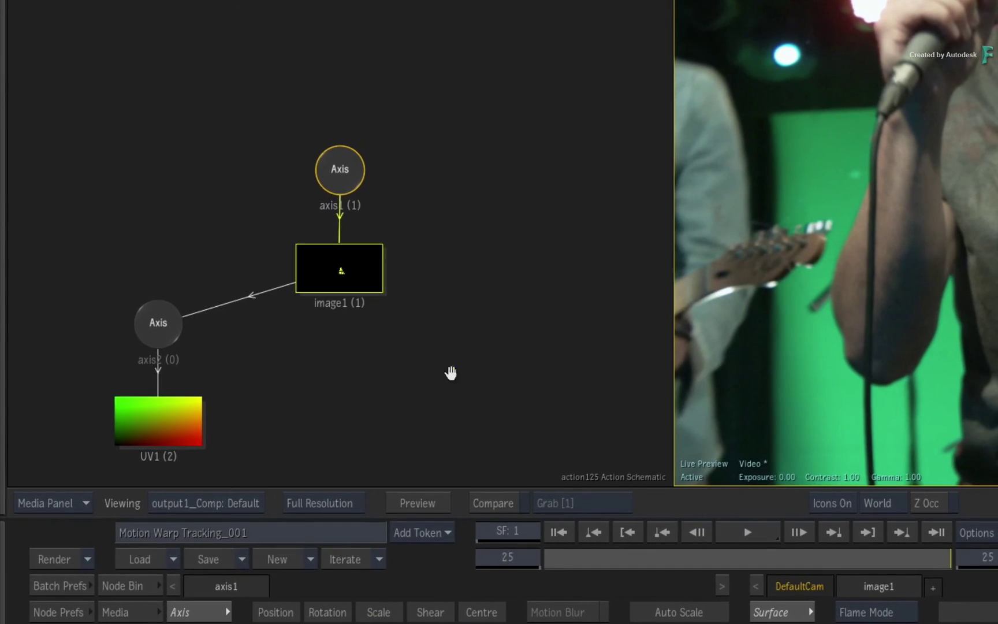
pyautogui.moveTo(451, 372); pyautogui.dragTo(425, 239)
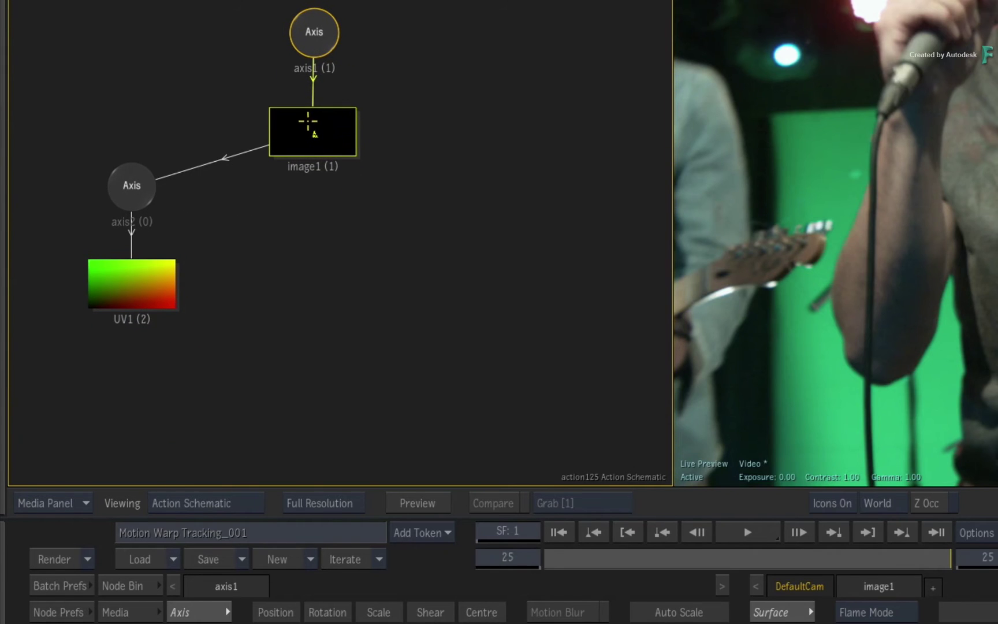
# - Add a Selective MasterGrade to image1 and lower the logo's saturation to 0.570
pyautogui.rightClick(315, 134)
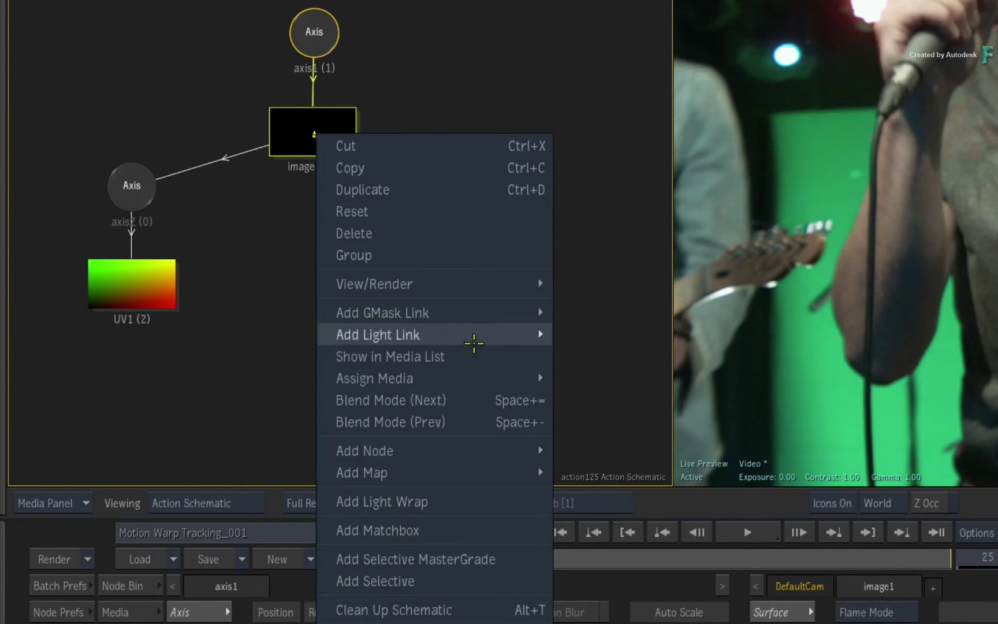
pyautogui.click(416, 558)
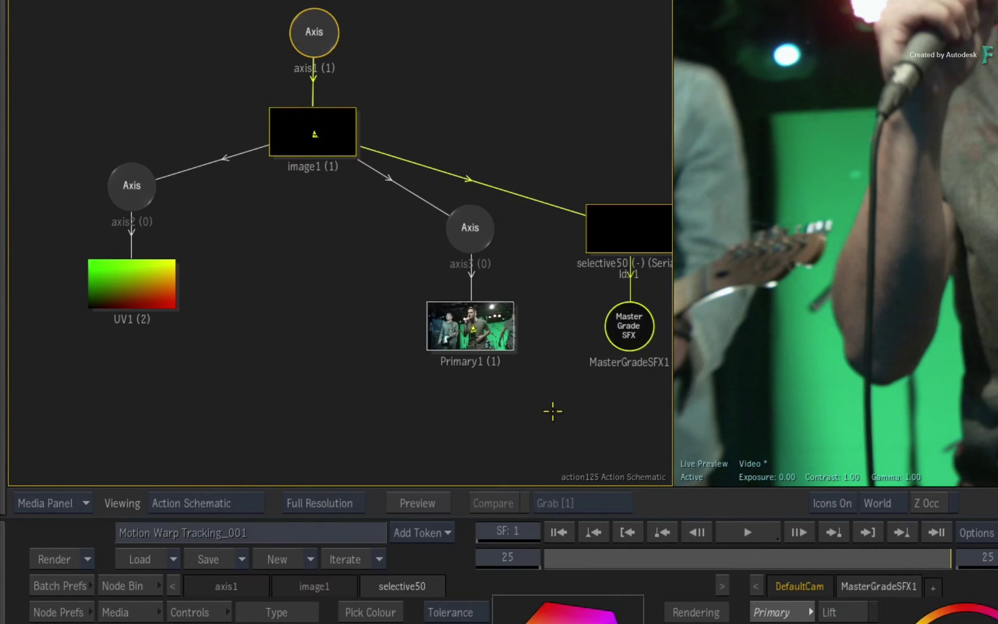
pyautogui.click(458, 212)
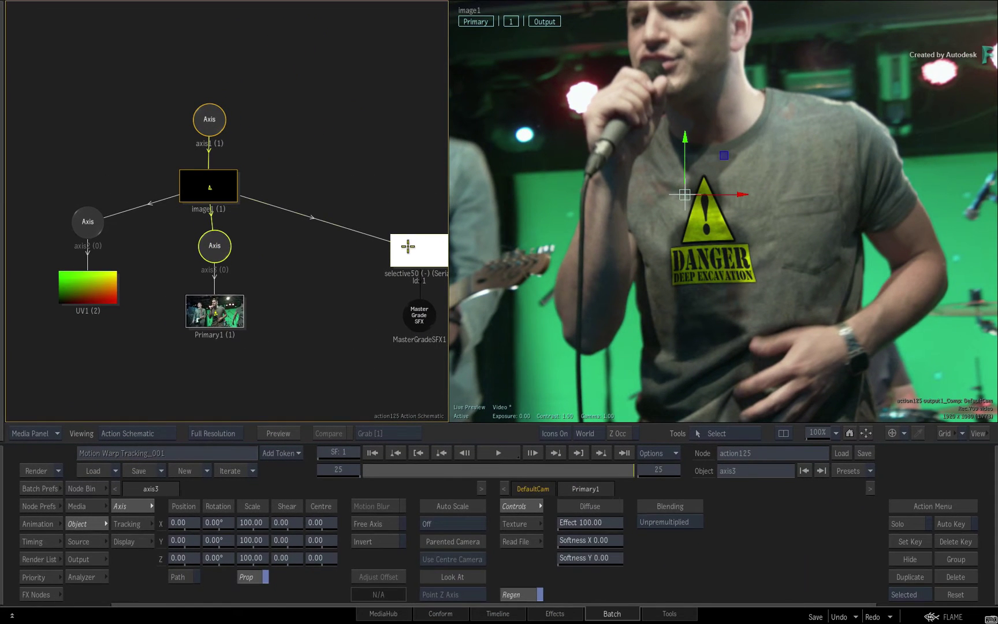
pyautogui.moveTo(407, 247); pyautogui.dragTo(303, 243)
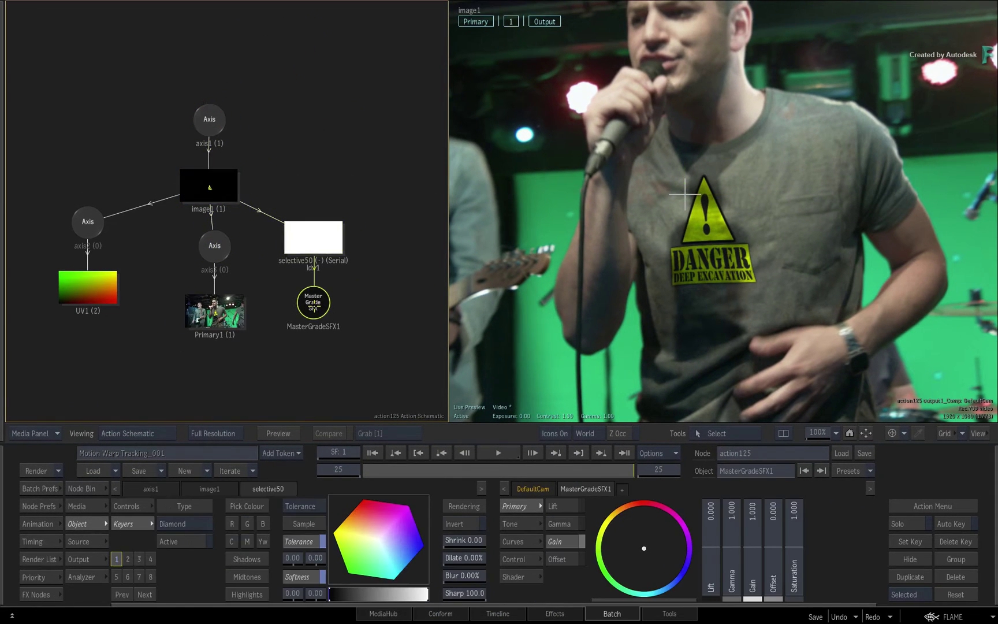
pyautogui.moveTo(794, 547); pyautogui.dragTo(730, 553)
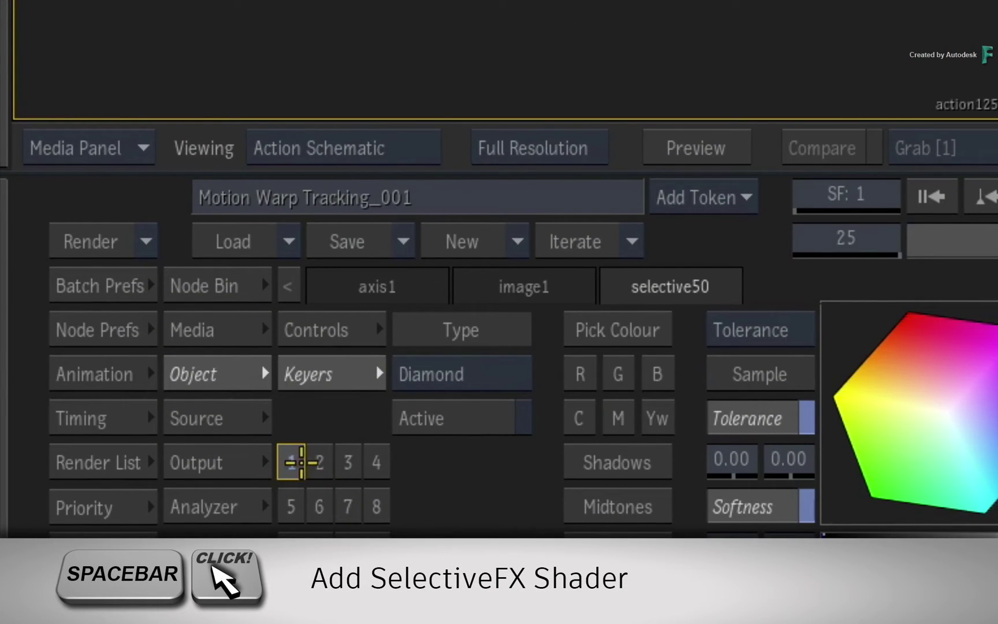
# - Load the BlurSFX shader onto selective50 and set its Global Amount to 1.30
pyautogui.press('space')
pyautogui.click(290, 459)
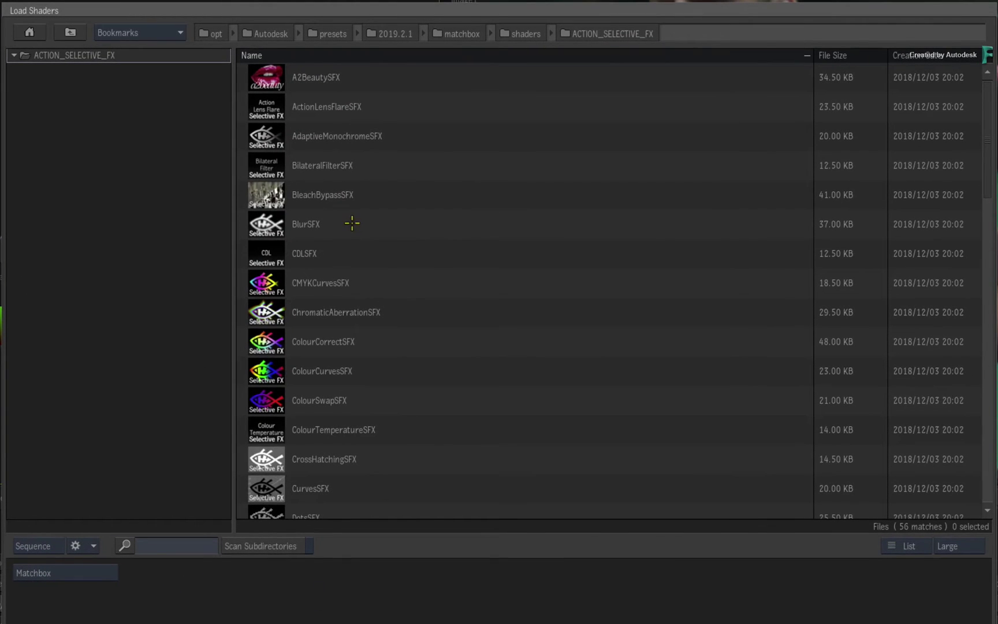
pyautogui.doubleClick(368, 223)
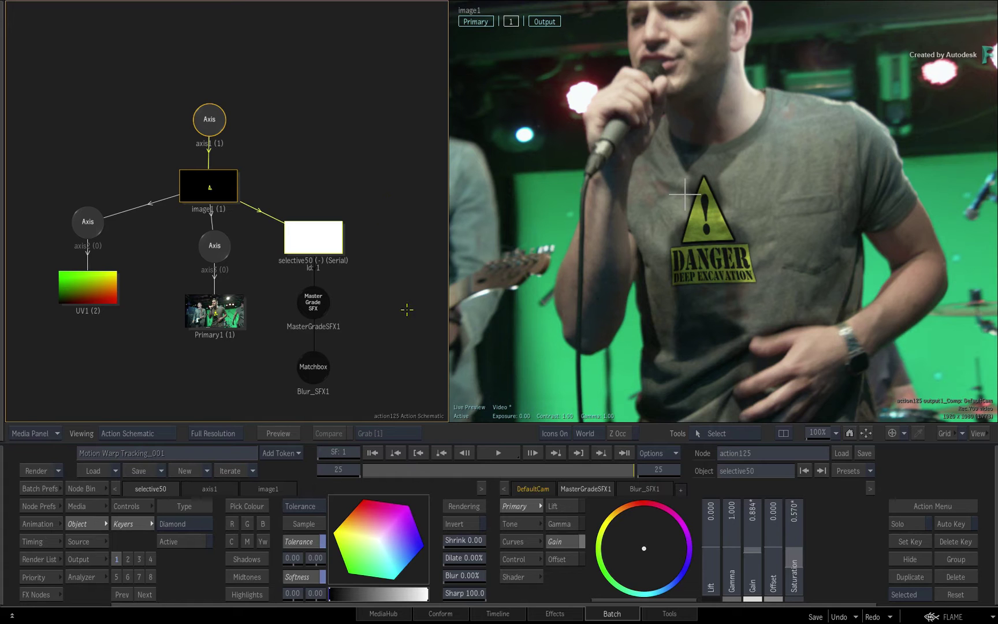
pyautogui.click(643, 488)
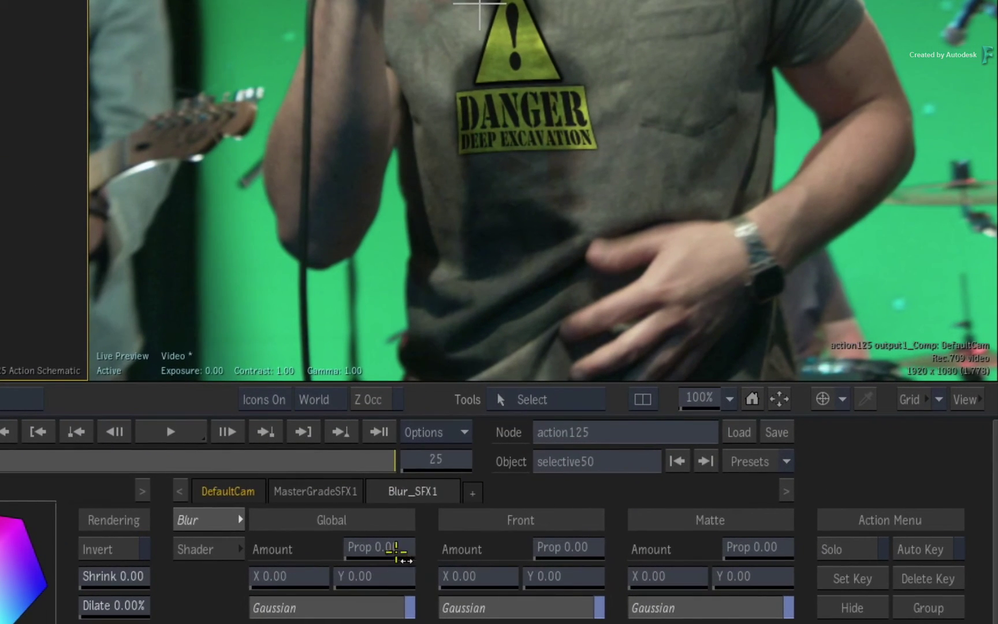
pyautogui.moveTo(396, 551); pyautogui.dragTo(415, 552)
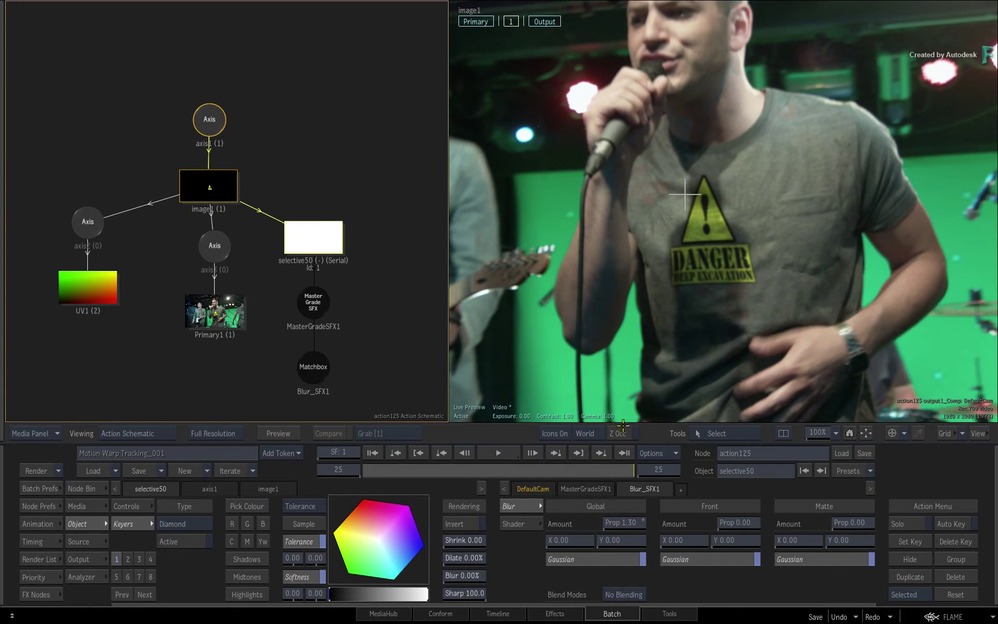
# - Scrub back to frame 18, move UV1 lower, check Node Prefs rendering, and shift the tree left
pyautogui.moveTo(626, 469); pyautogui.dragTo(549, 488)
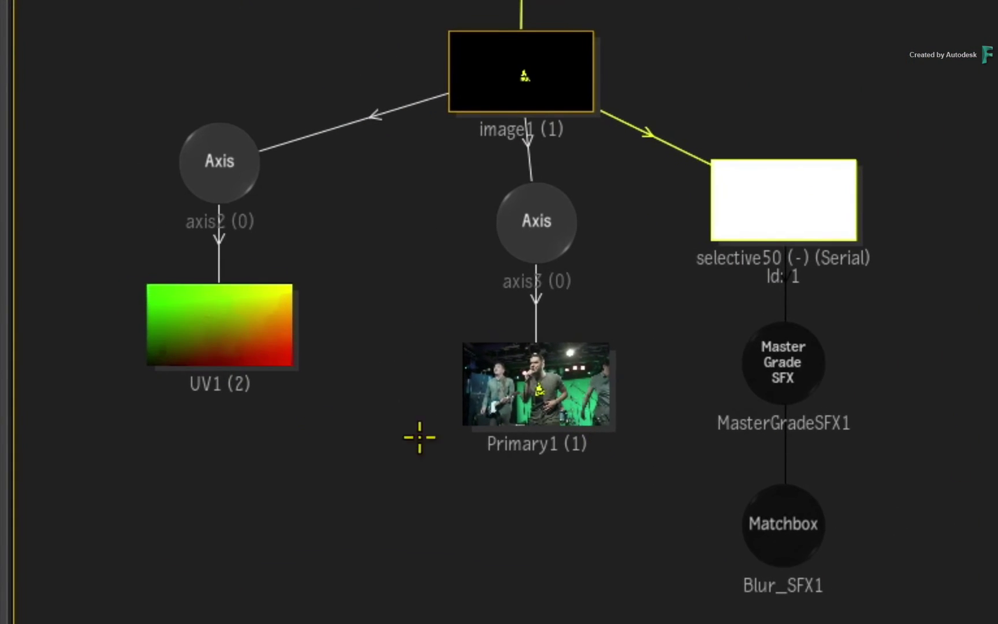
pyautogui.moveTo(218, 334); pyautogui.dragTo(234, 370)
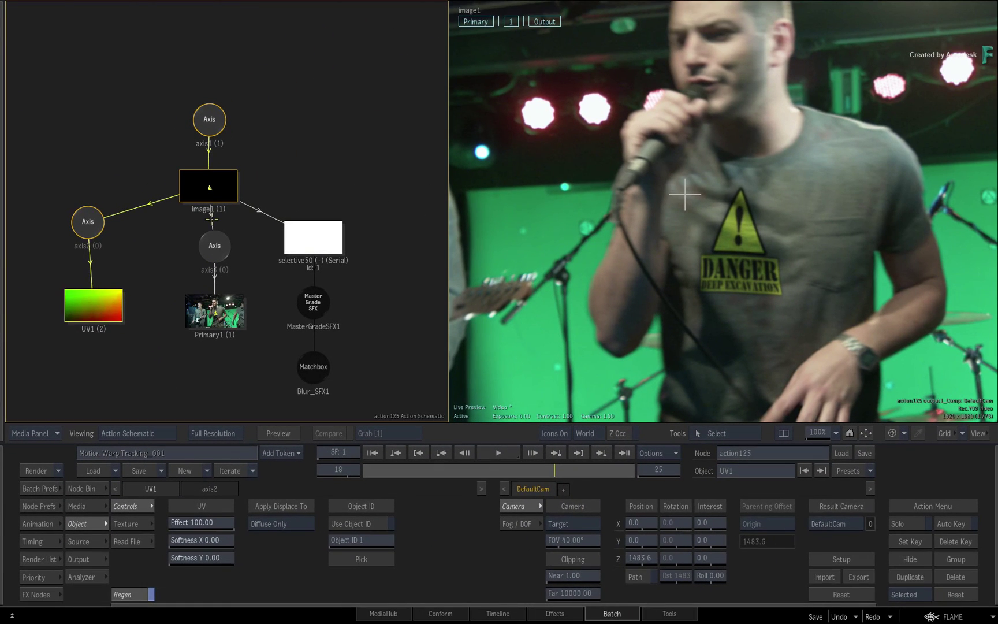
pyautogui.click(213, 185)
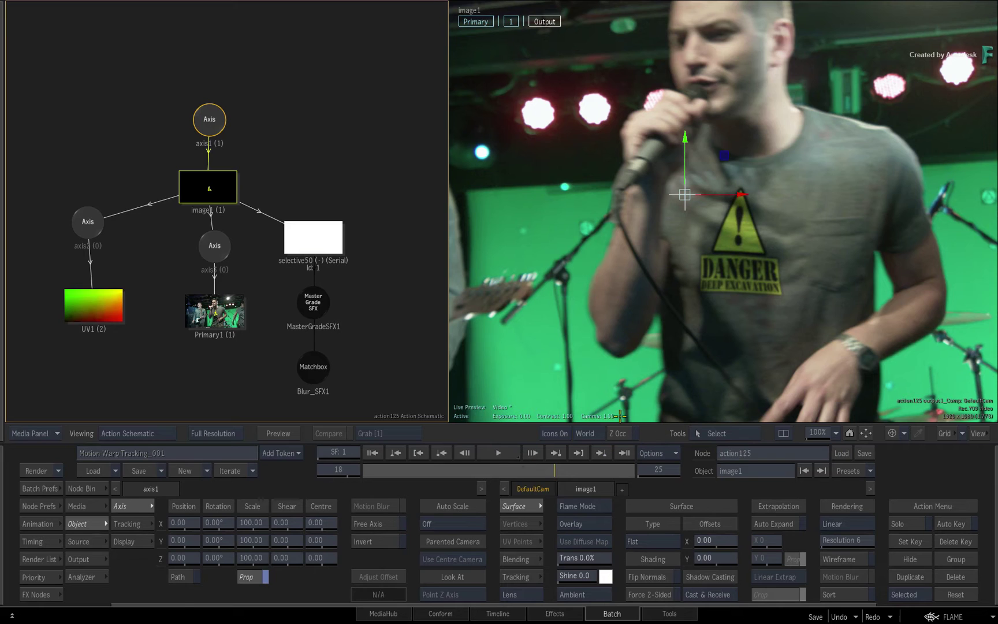
pyautogui.click(36, 506)
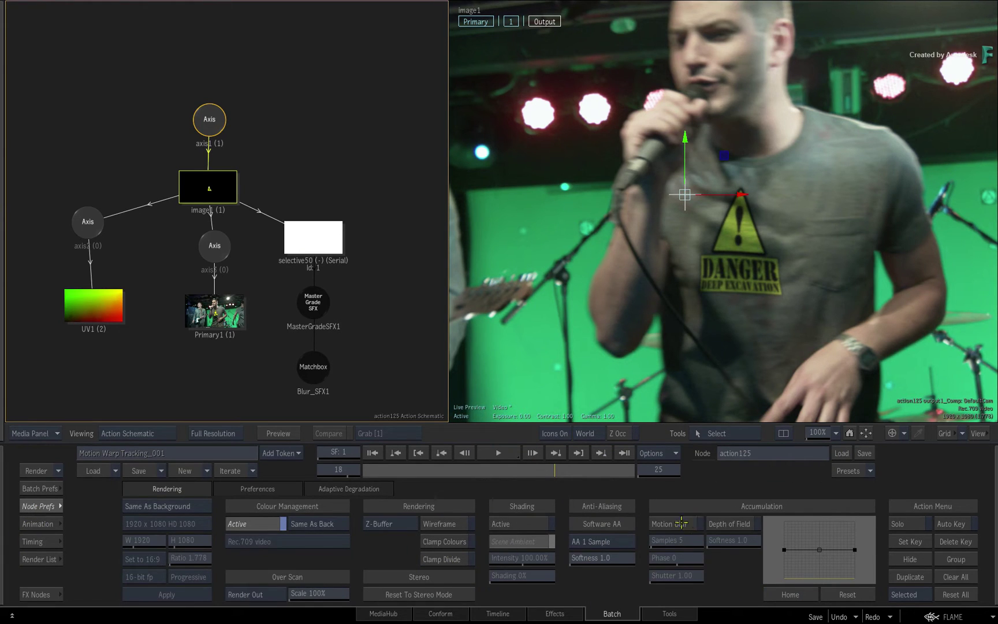
pyautogui.click(51, 505)
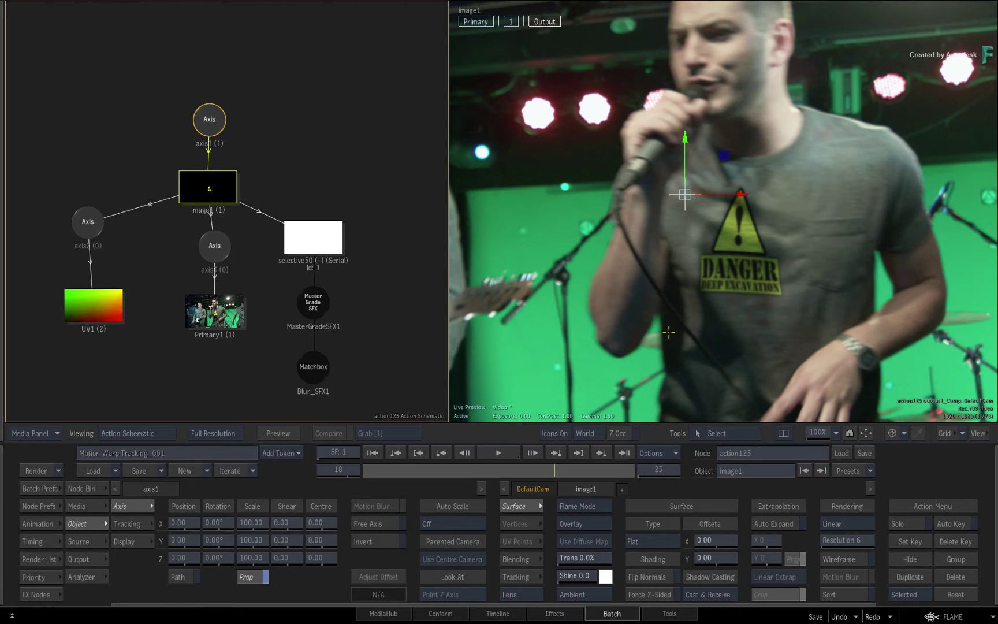
pyautogui.moveTo(211, 119); pyautogui.dragTo(178, 112)
# - Disconnect the mv clip from media2 and wire it into a new media3 input on action125
pyautogui.click(226, 125)
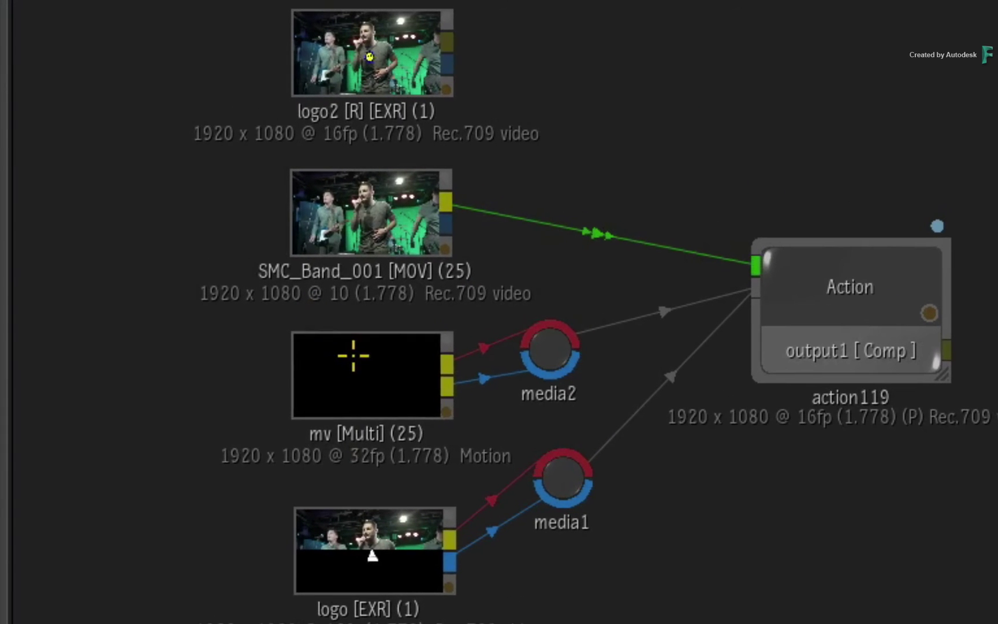
pyautogui.moveTo(352, 357)
pyautogui.mouseDown()
pyautogui.moveTo(232, 374)
pyautogui.moveTo(232, 366)
pyautogui.mouseUp()
pyautogui.moveTo(419, 341); pyautogui.dragTo(390, 419)
pyautogui.moveTo(243, 395); pyautogui.dragTo(159, 458)
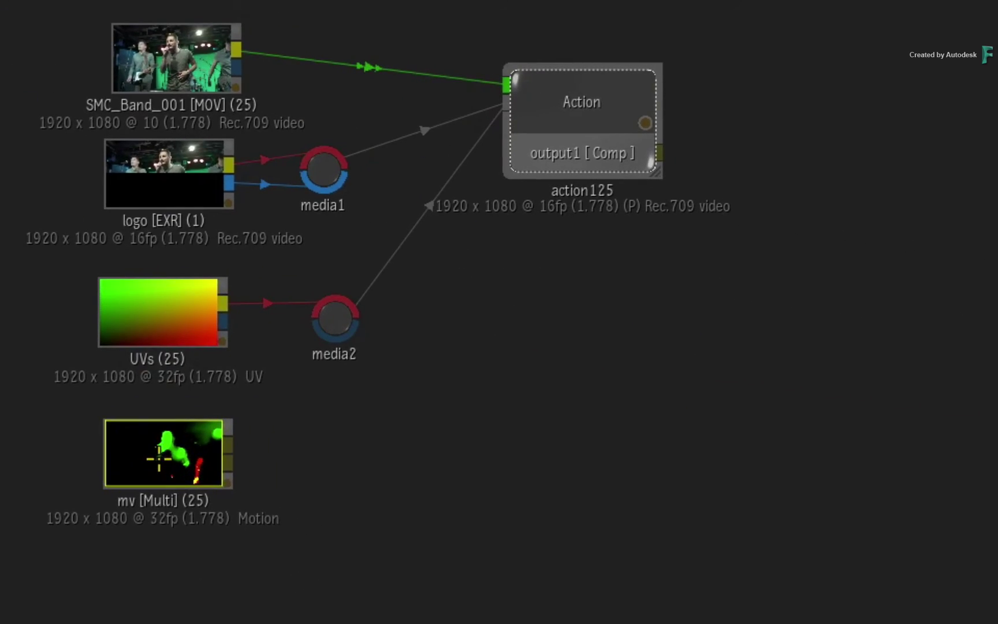
pyautogui.click(559, 120)
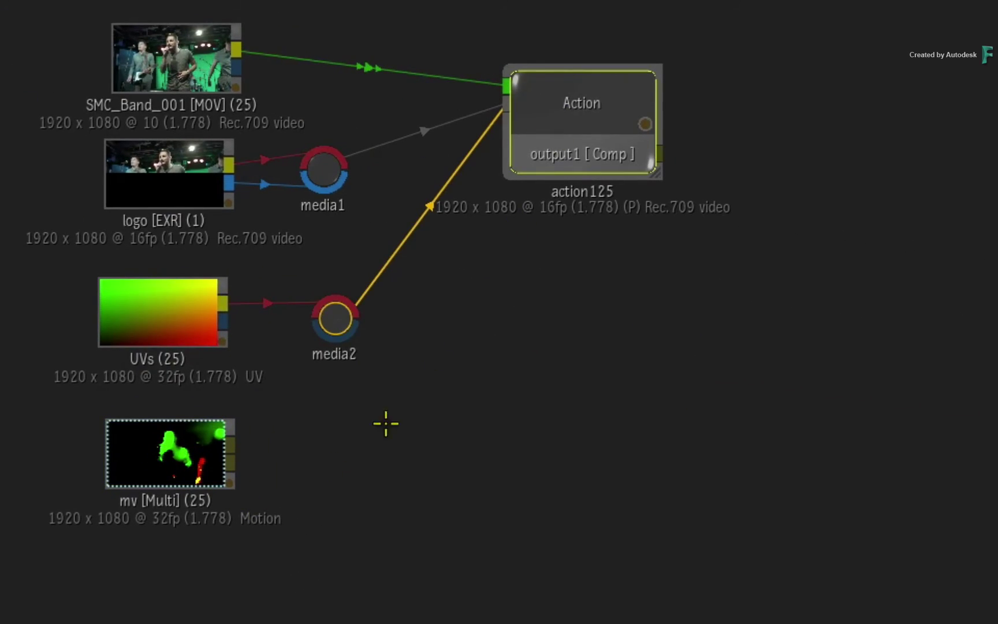
pyautogui.click(343, 443)
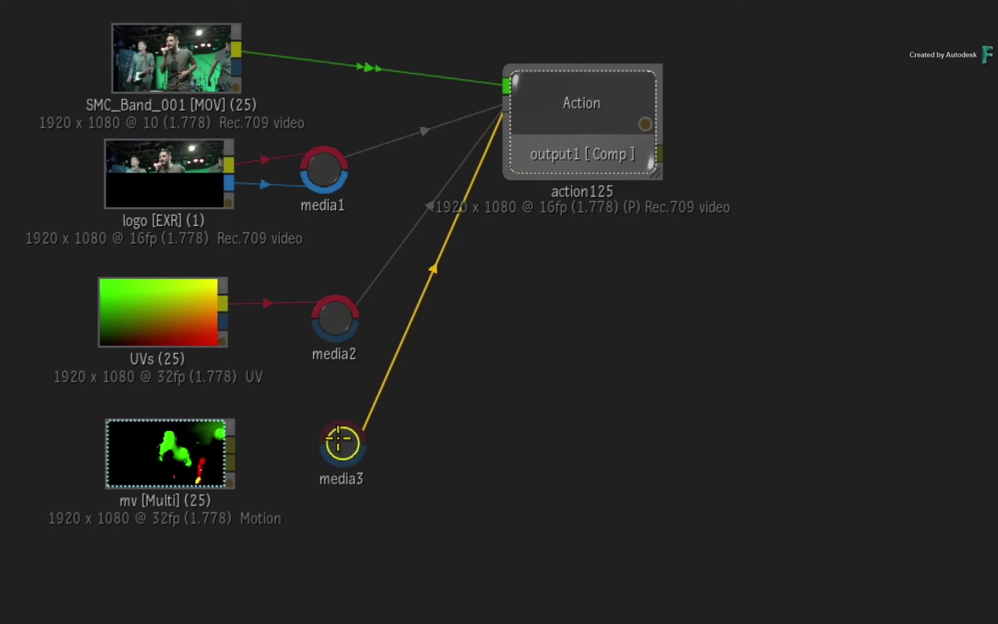
pyautogui.moveTo(336, 444)
pyautogui.mouseDown()
pyautogui.moveTo(281, 465)
pyautogui.moveTo(329, 444)
pyautogui.moveTo(276, 432)
pyautogui.moveTo(334, 393)
pyautogui.moveTo(340, 451)
pyautogui.mouseUp()
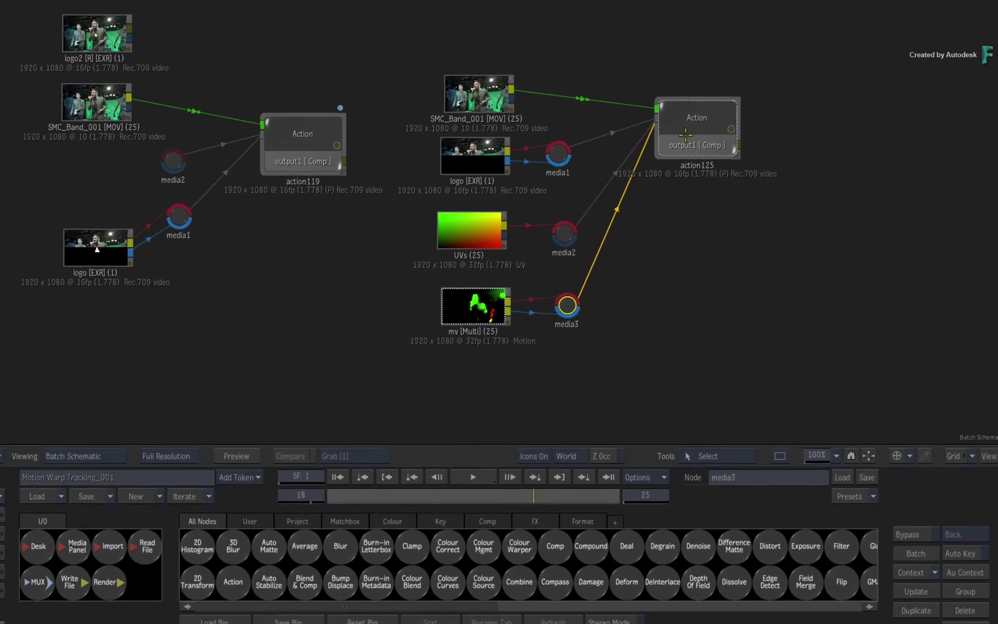
# - Open action125's setup and delete the stray axis4 and image2 nodes
pyautogui.click(567, 116)
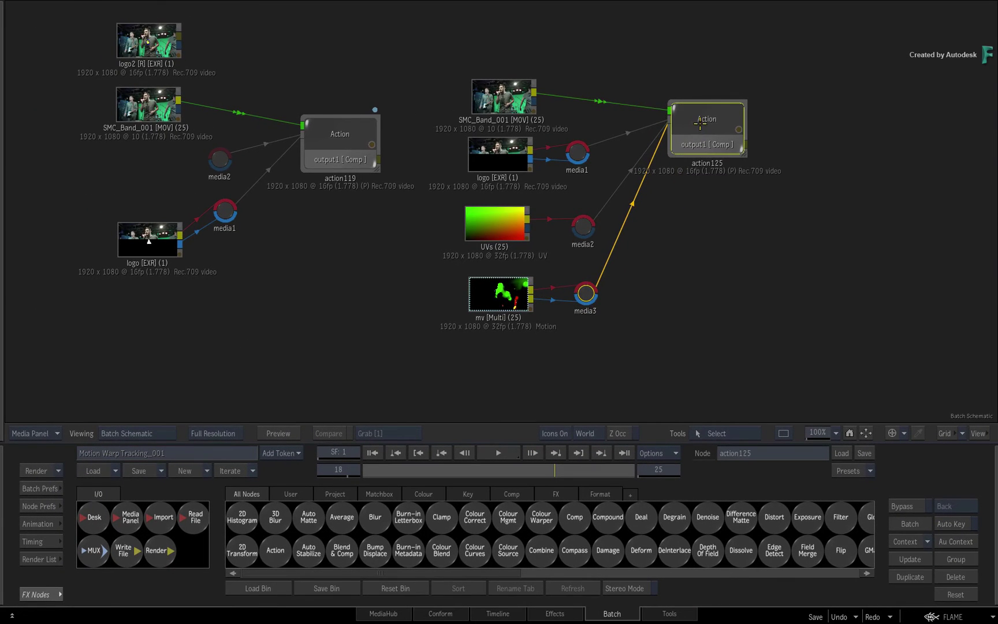
pyautogui.doubleClick(700, 123)
pyautogui.moveTo(403, 205); pyautogui.dragTo(389, 622)
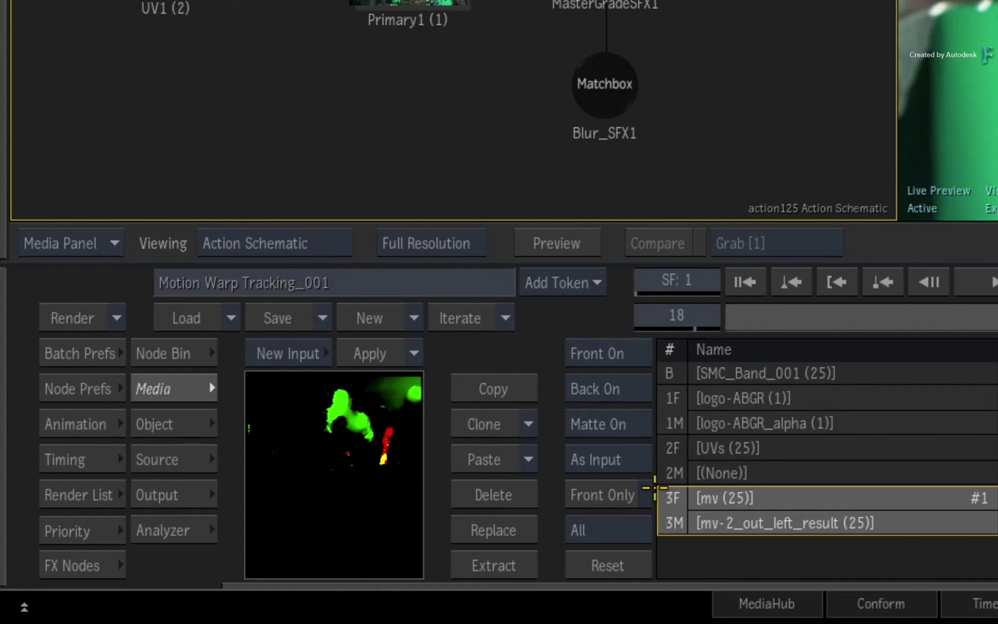
# - Add a Motion Vectors Map node from the Node Bin for the logo
pyautogui.click(165, 353)
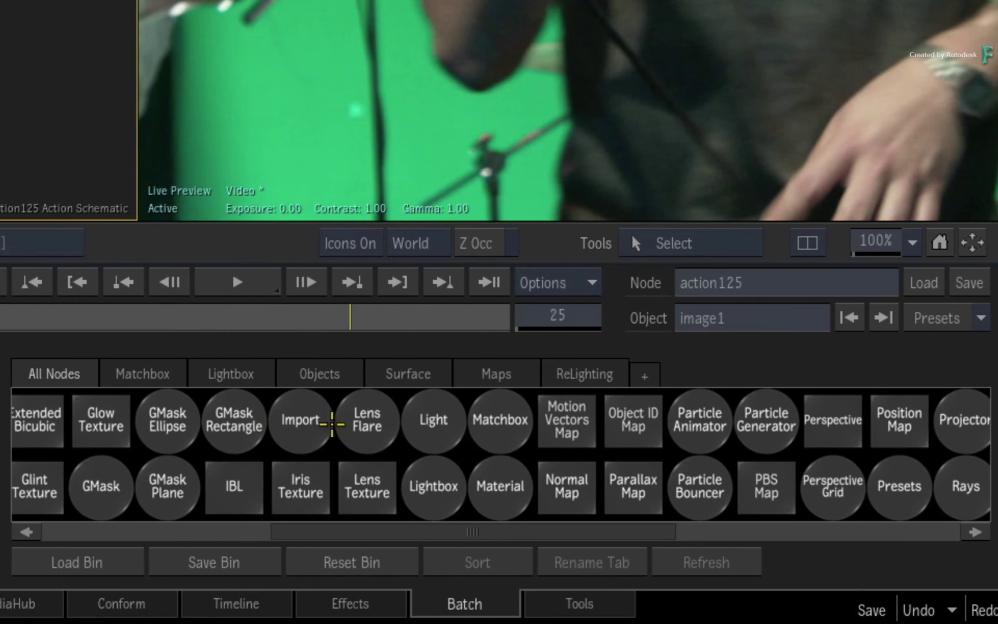
pyautogui.press('m')
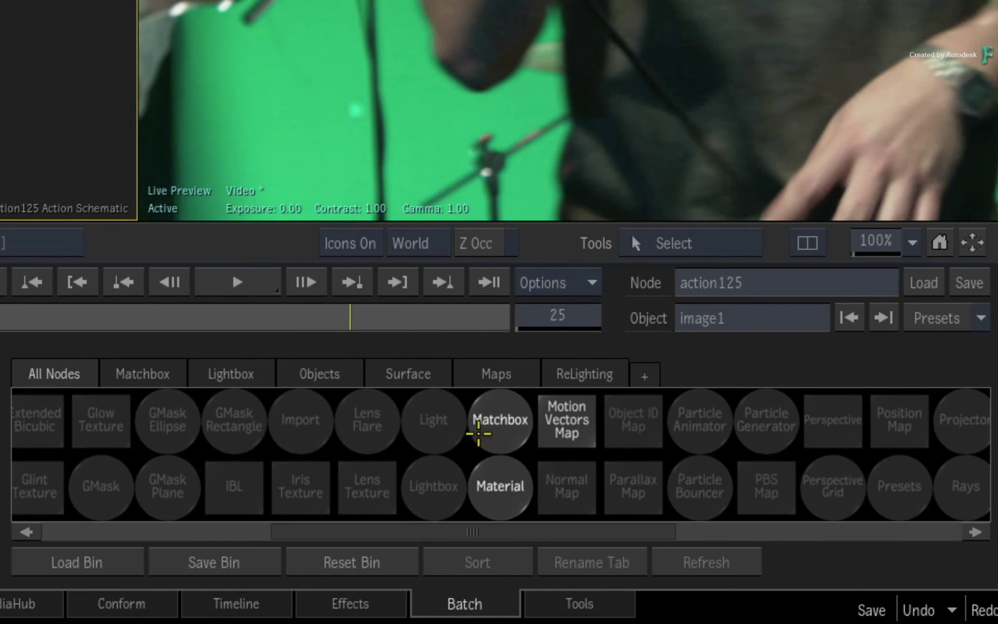
pyautogui.moveTo(562, 429); pyautogui.dragTo(778, 183)
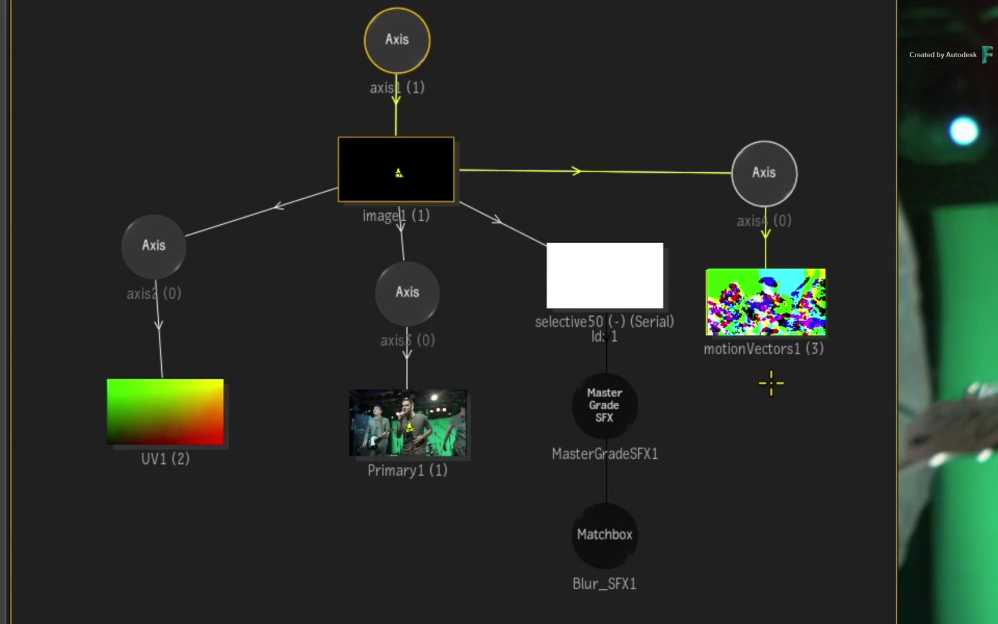
pyautogui.moveTo(764, 303); pyautogui.dragTo(763, 306)
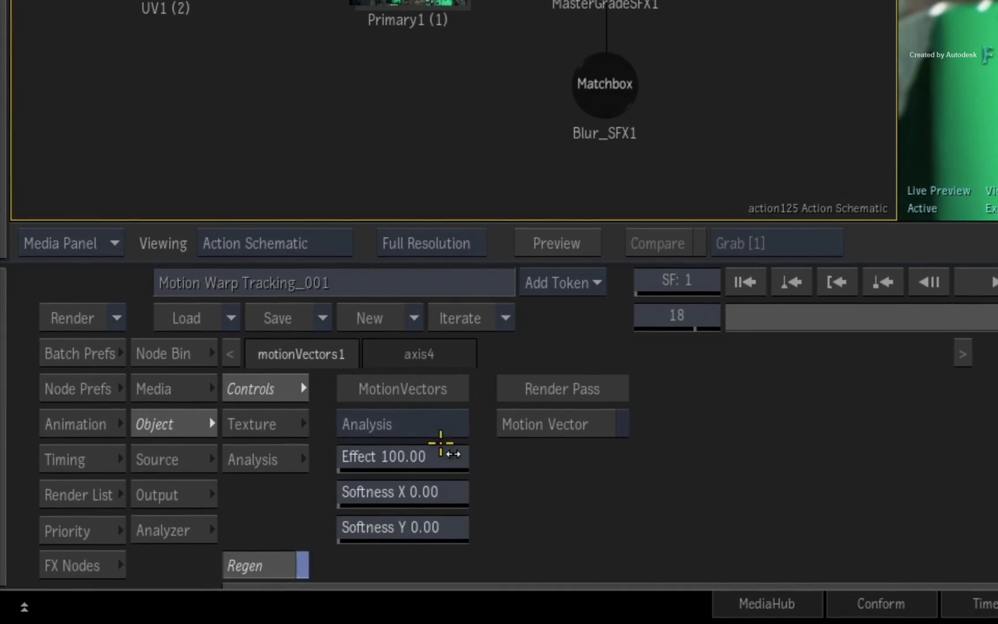
pyautogui.click(448, 416)
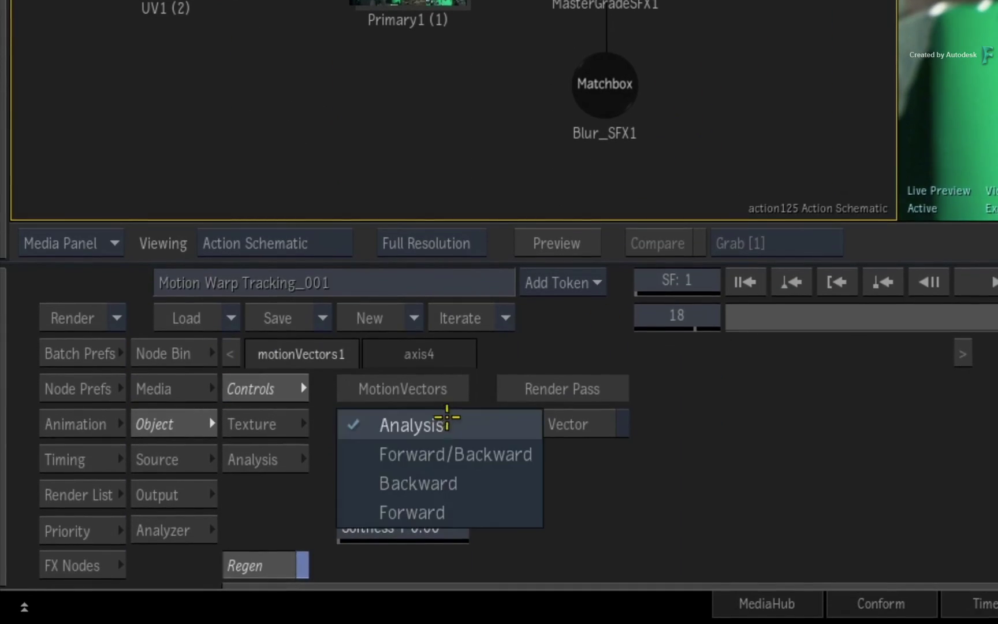
pyautogui.click(398, 454)
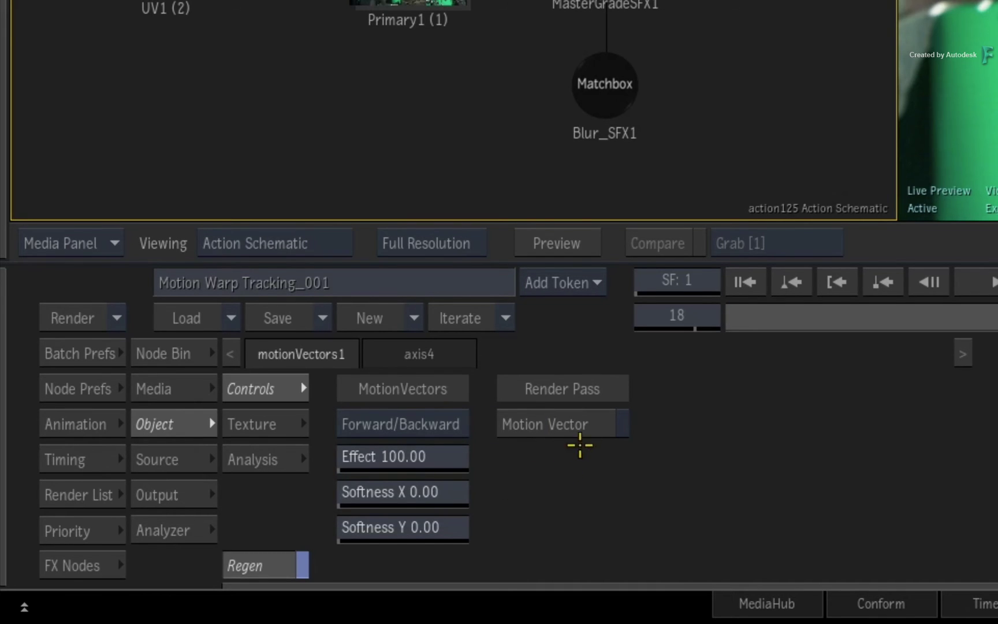
pyautogui.click(592, 424)
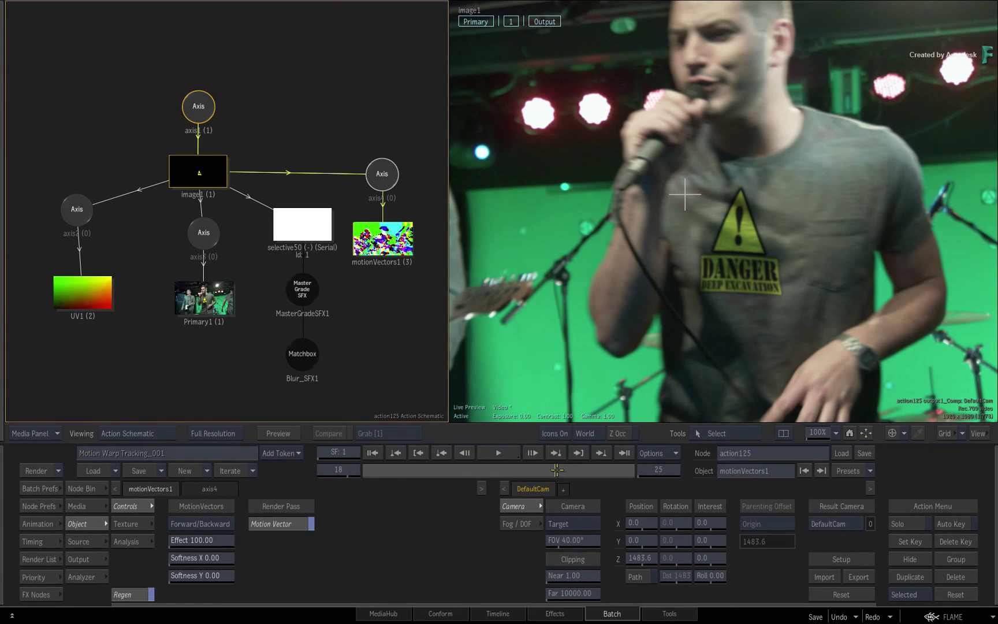
pyautogui.moveTo(535, 470)
pyautogui.mouseDown()
pyautogui.moveTo(524, 471)
pyautogui.moveTo(569, 465)
pyautogui.moveTo(544, 469)
pyautogui.mouseUp()
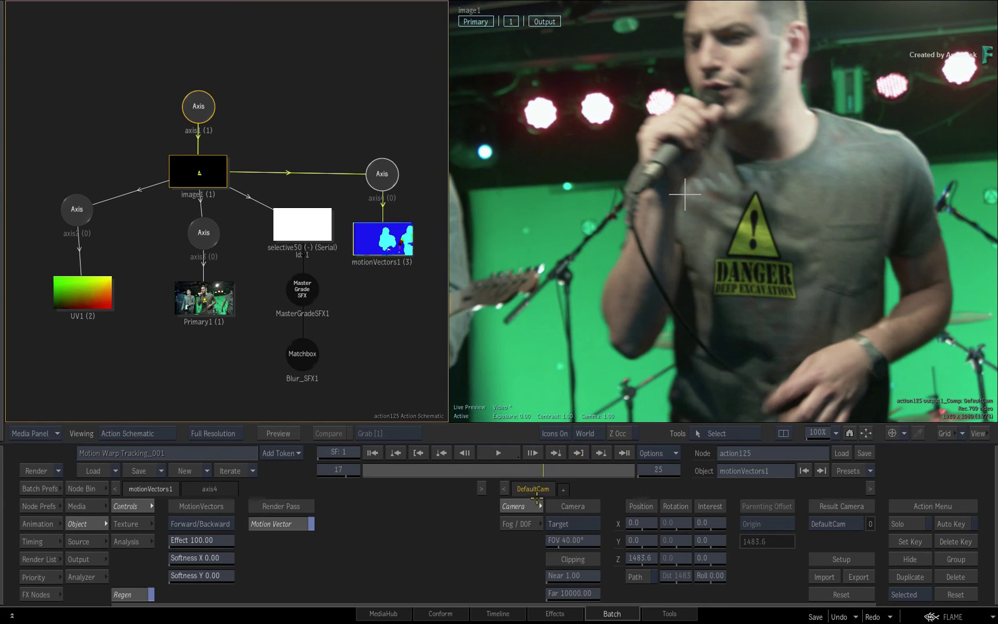
# - Move the DefaultCam node into view above axis1 in the schematic
pyautogui.moveTo(55, 114); pyautogui.dragTo(242, 283)
pyautogui.moveTo(153, 147); pyautogui.dragTo(399, 190)
pyautogui.moveTo(316, 249); pyautogui.dragTo(116, 139)
pyautogui.moveTo(195, 81); pyautogui.dragTo(274, 123)
pyautogui.moveTo(314, 170); pyautogui.dragTo(297, 123)
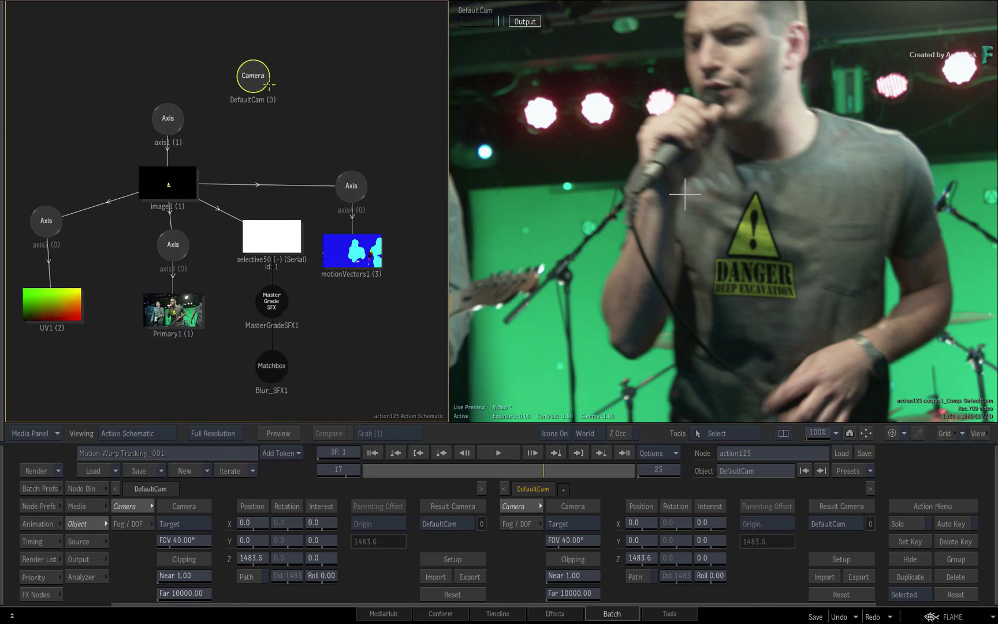
pyautogui.moveTo(255, 76); pyautogui.dragTo(254, 57)
# - Add a StingrayMotionBlur camera FX to DefaultCam with Exposure Time 0.61
pyautogui.rightClick(253, 67)
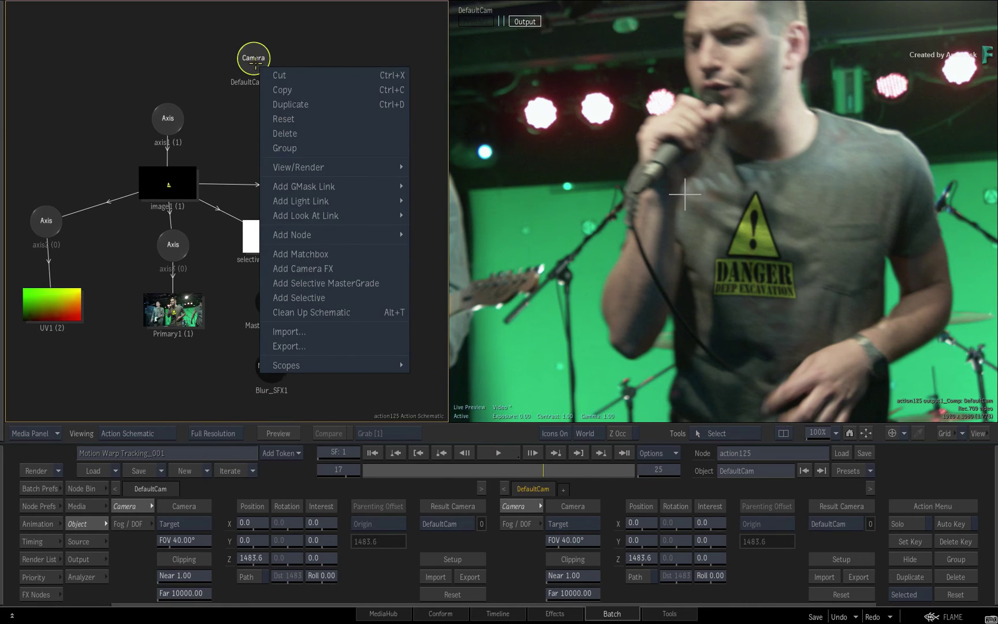
pyautogui.click(316, 266)
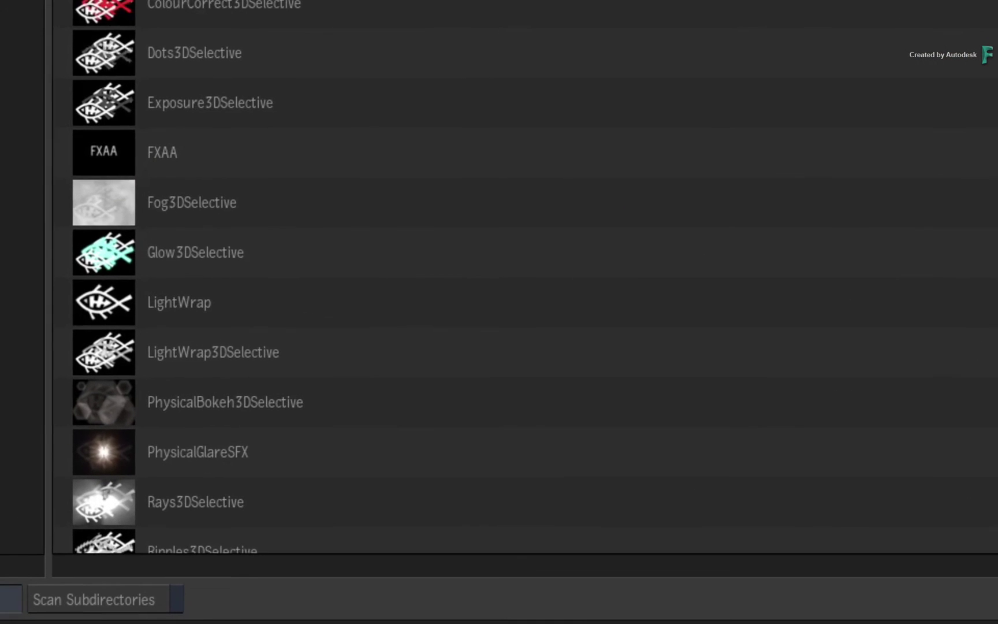
pyautogui.moveTo(914, 259); pyautogui.dragTo(914, 390)
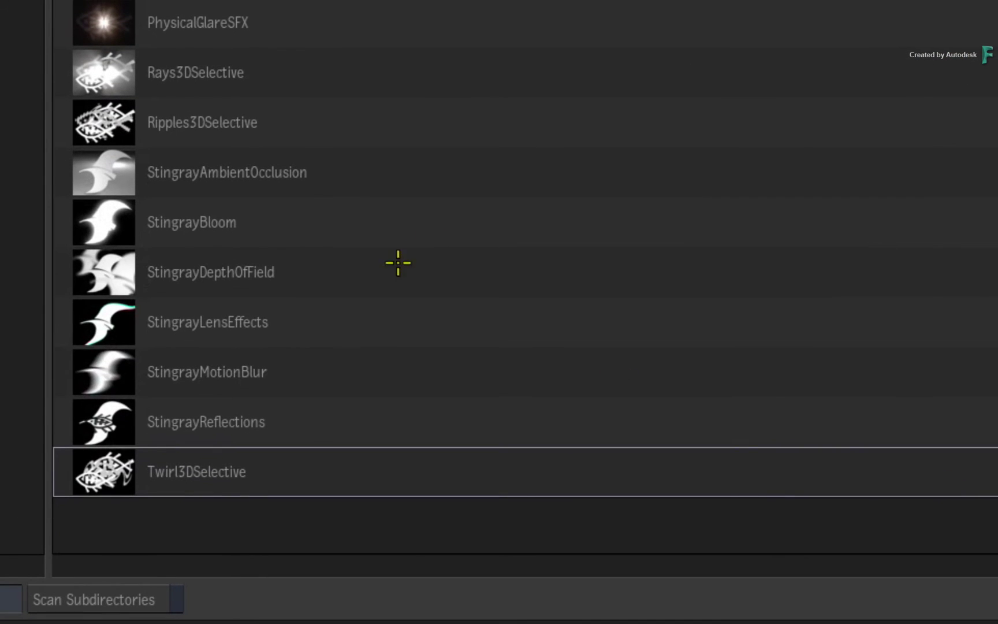
pyautogui.doubleClick(334, 387)
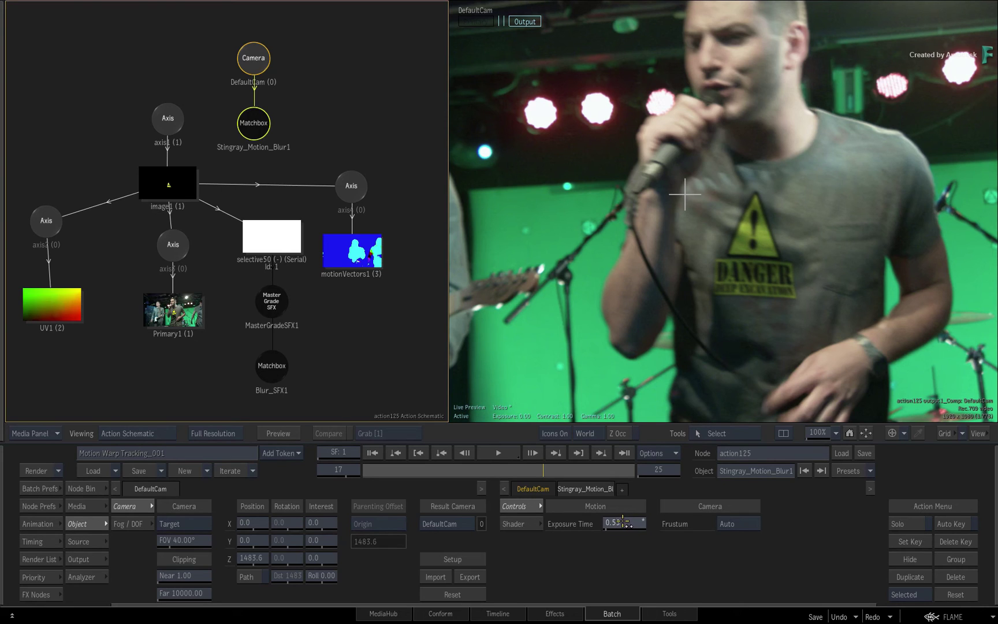
pyautogui.moveTo(627, 521); pyautogui.dragTo(633, 541)
pyautogui.moveTo(531, 470); pyautogui.dragTo(563, 463)
# - Go to frame 19 and enable the Matte output pass alongside Comp in action125
pyautogui.click(563, 467)
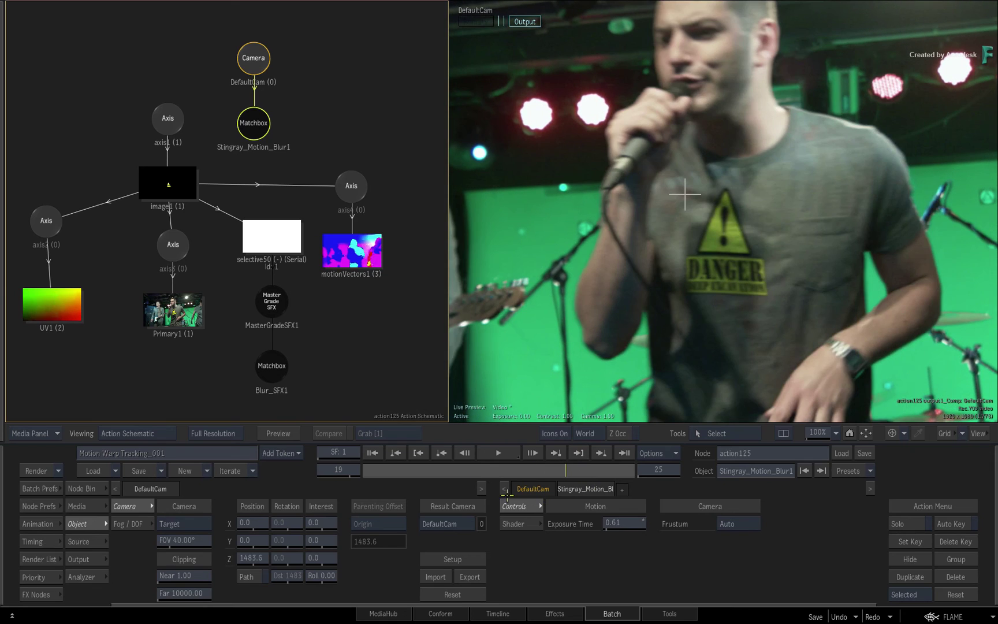
pyautogui.click(94, 559)
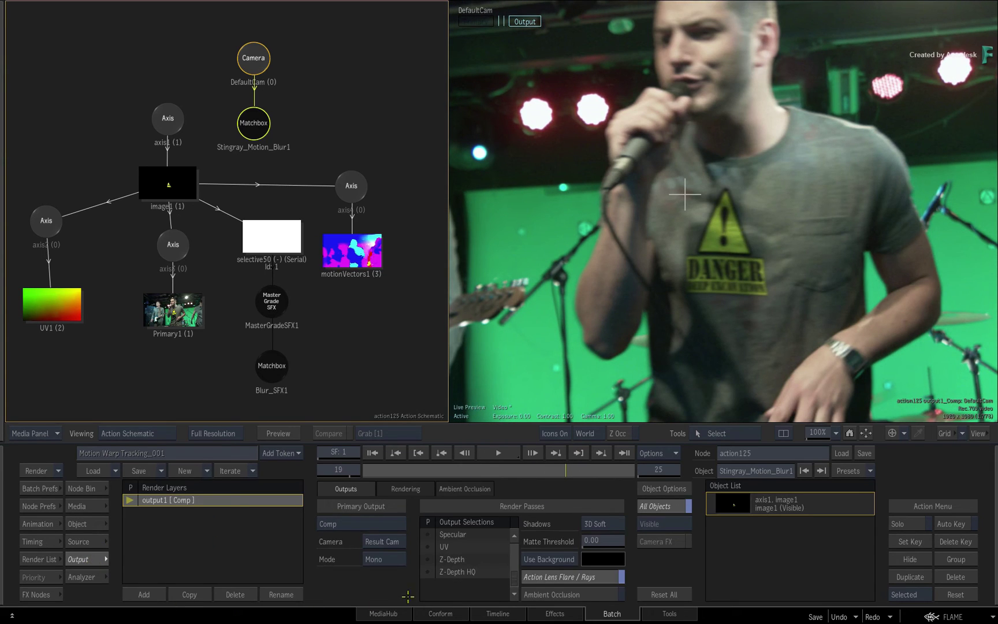
pyautogui.scroll(5, 518, 576)
pyautogui.click(473, 535)
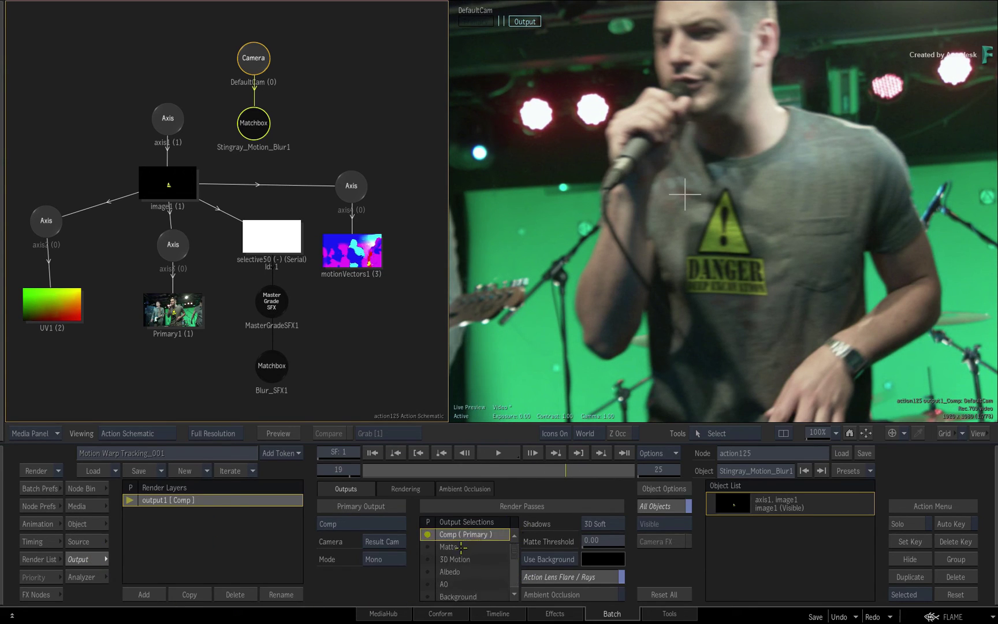
pyautogui.click(450, 546)
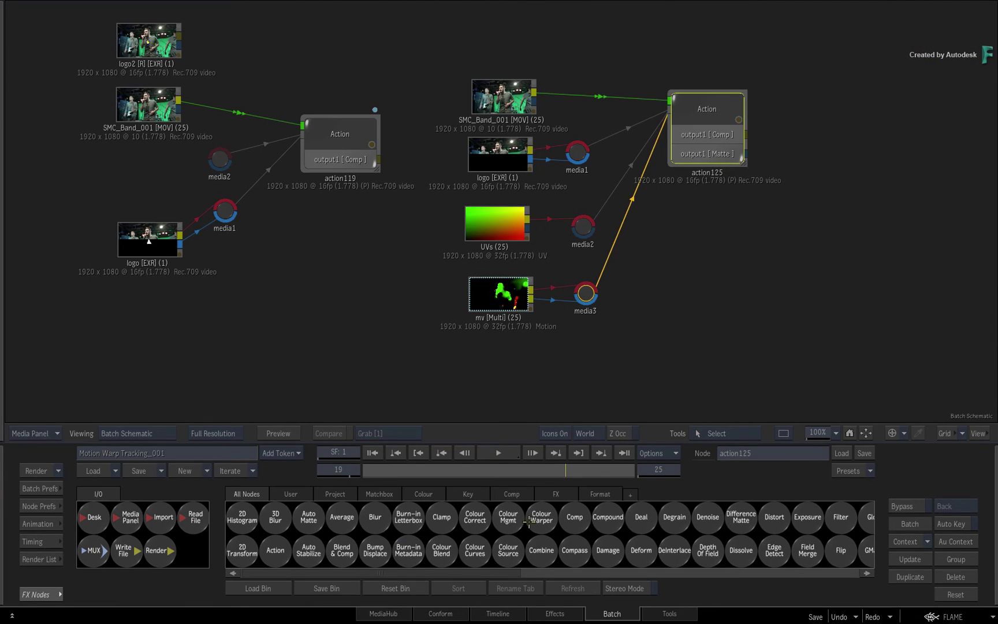
# - Add a Regrain node and connect action125's Comp and Matte outputs to it
pyautogui.press('r')
pyautogui.moveTo(663, 546); pyautogui.dragTo(839, 145)
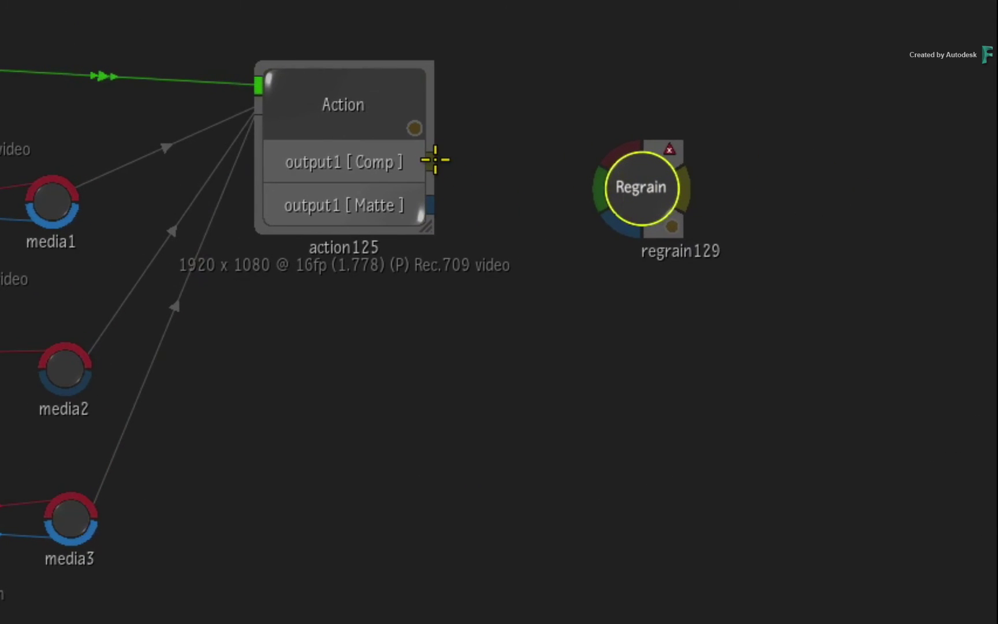
pyautogui.moveTo(436, 159); pyautogui.dragTo(634, 178)
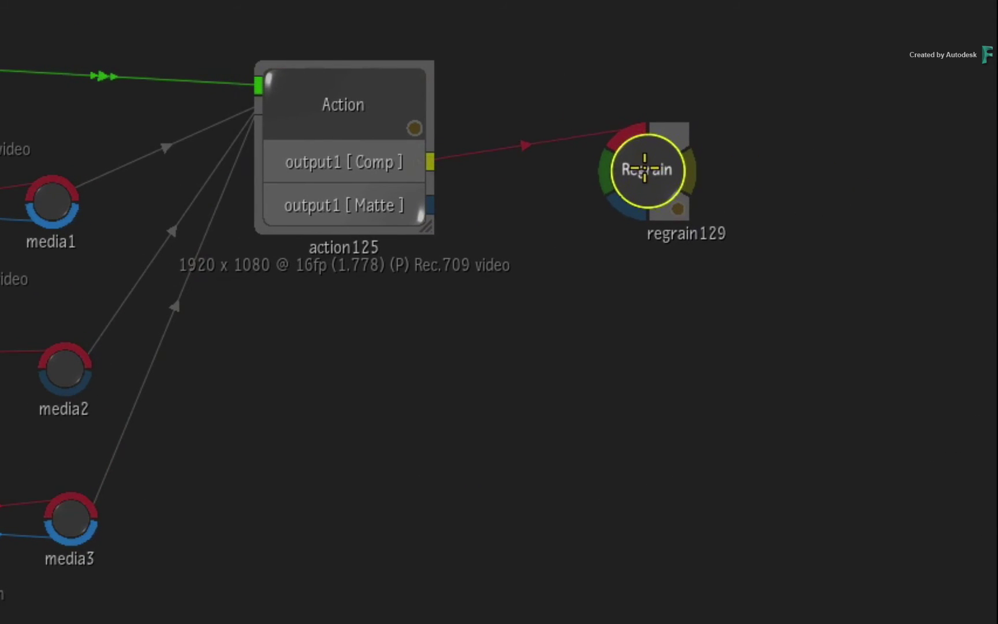
pyautogui.moveTo(430, 204); pyautogui.dragTo(600, 202)
pyautogui.moveTo(652, 161); pyautogui.dragTo(673, 173)
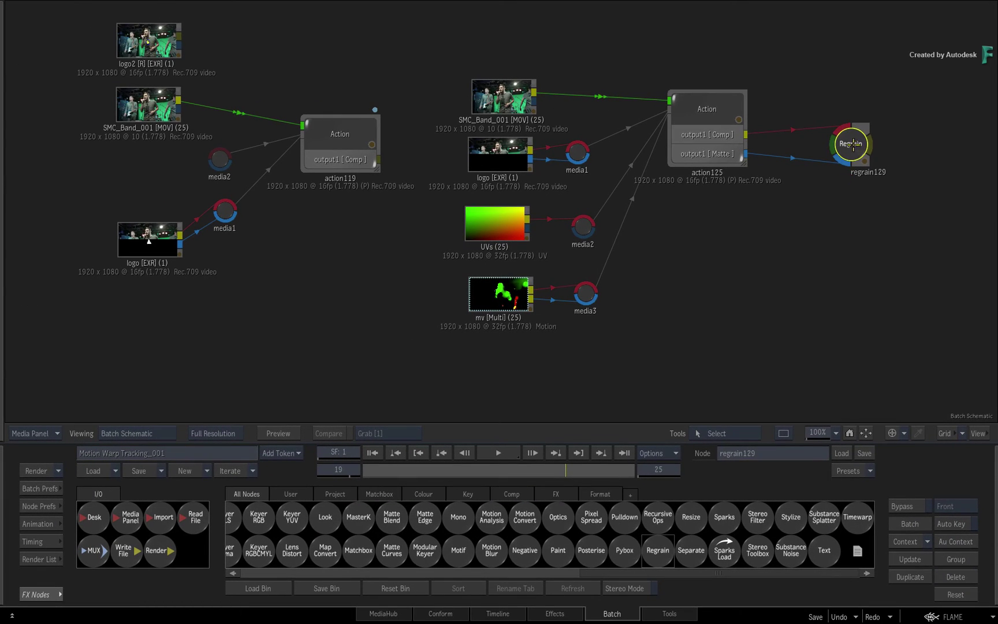
# - View regrain129 zoomed on the shirt logo, change its grain type from 5245 to Custom, and reset to 100%
pyautogui.doubleClick(851, 145)
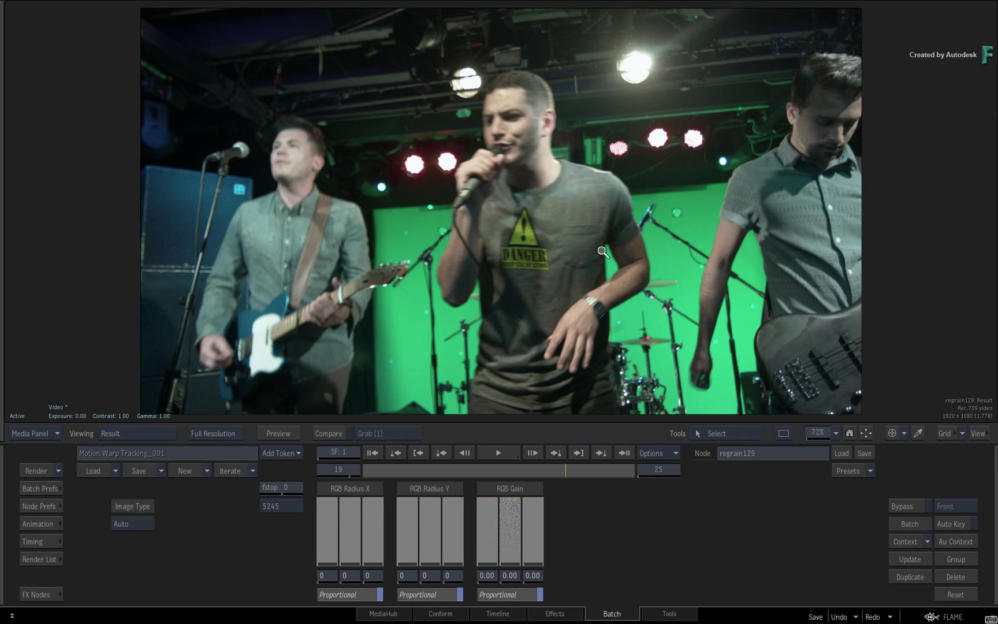
pyautogui.moveTo(588, 246); pyautogui.dragTo(758, 232)
pyautogui.moveTo(706, 284); pyautogui.dragTo(664, 234)
pyautogui.scroll(3, 623, 242)
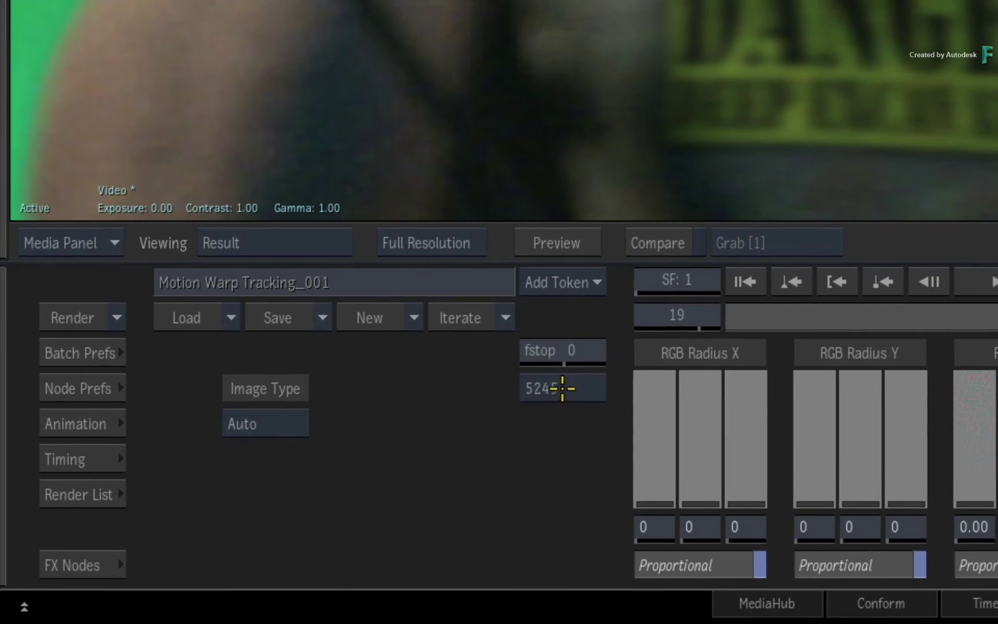
pyautogui.click(283, 505)
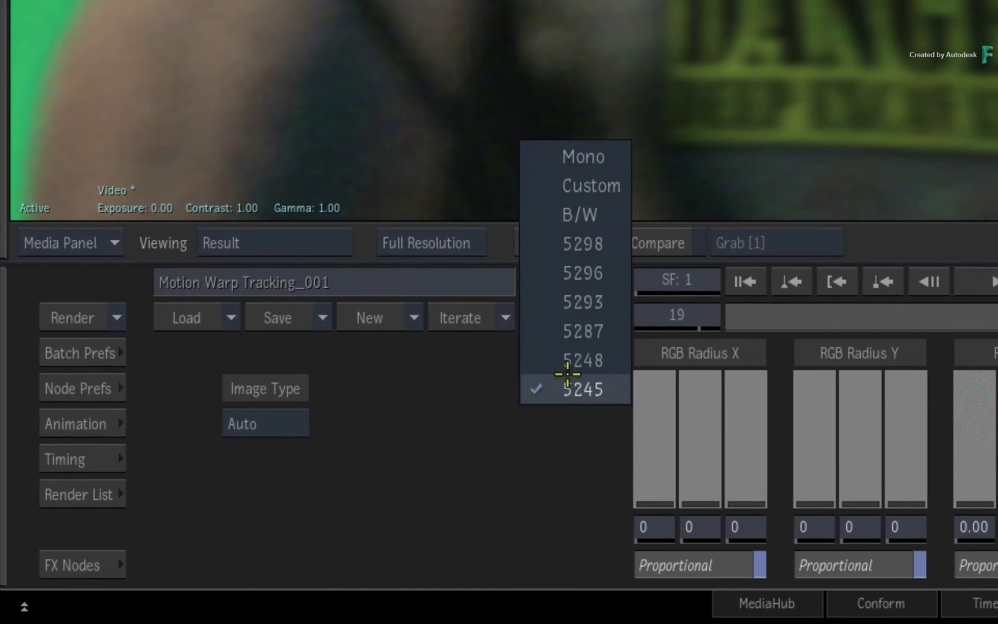
pyautogui.click(583, 185)
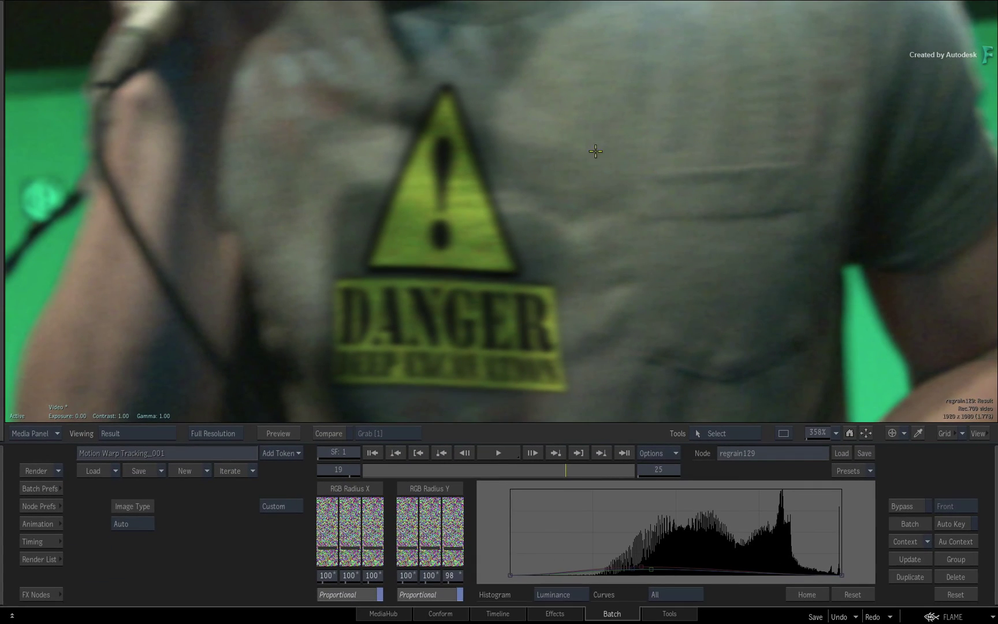
pyautogui.click(851, 431)
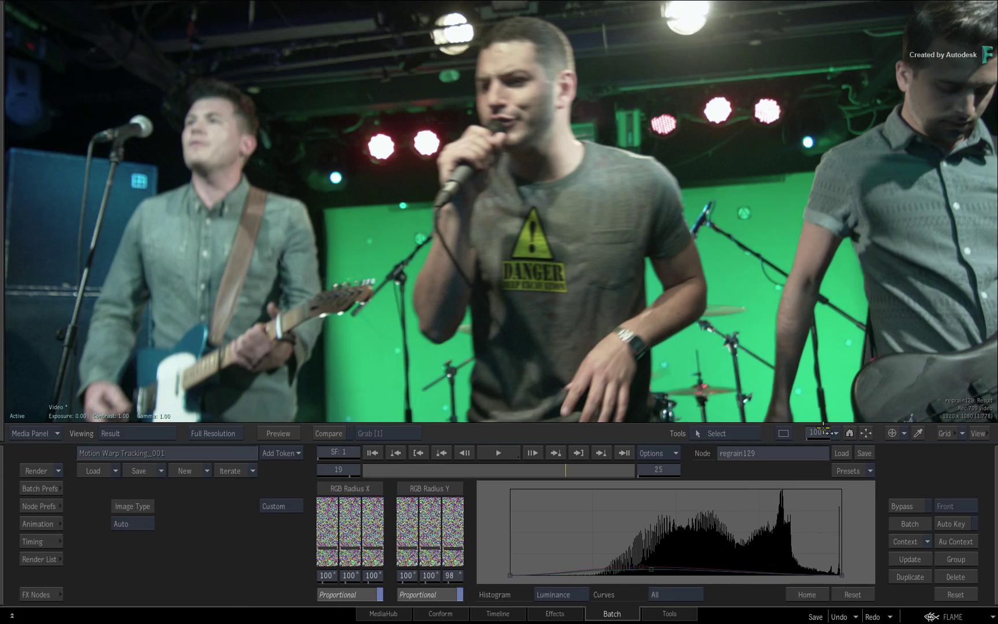
# - Scrub the time bar back and forth to check the grain on the regrained shot
pyautogui.moveTo(575, 463); pyautogui.dragTo(491, 468)
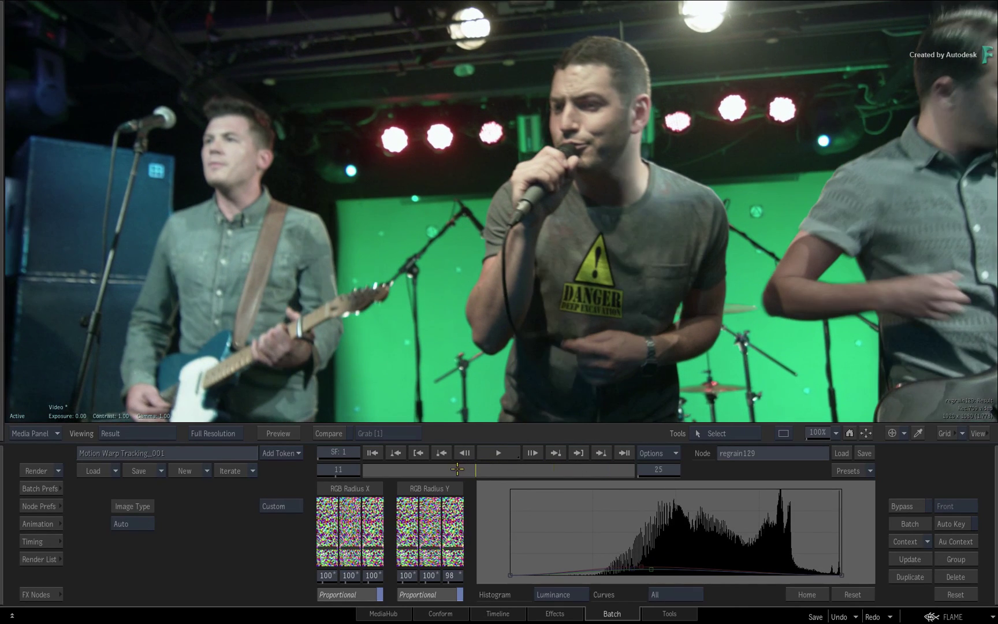
pyautogui.moveTo(481, 469); pyautogui.dragTo(472, 467)
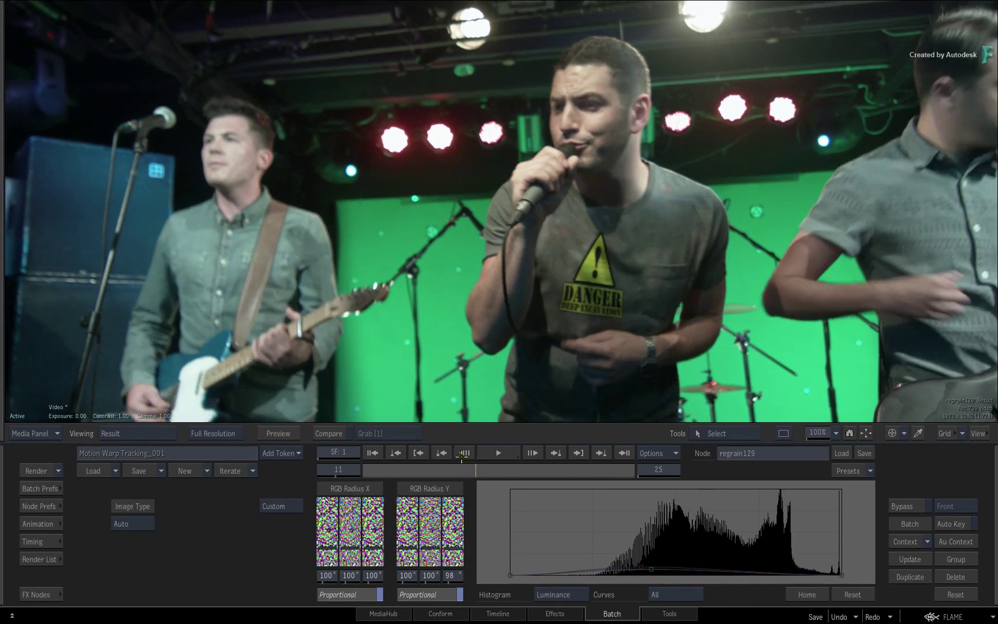
# - Move logo2 below action119 and delete the old DANGER logo [EXR] node
pyautogui.moveTo(1, 516)
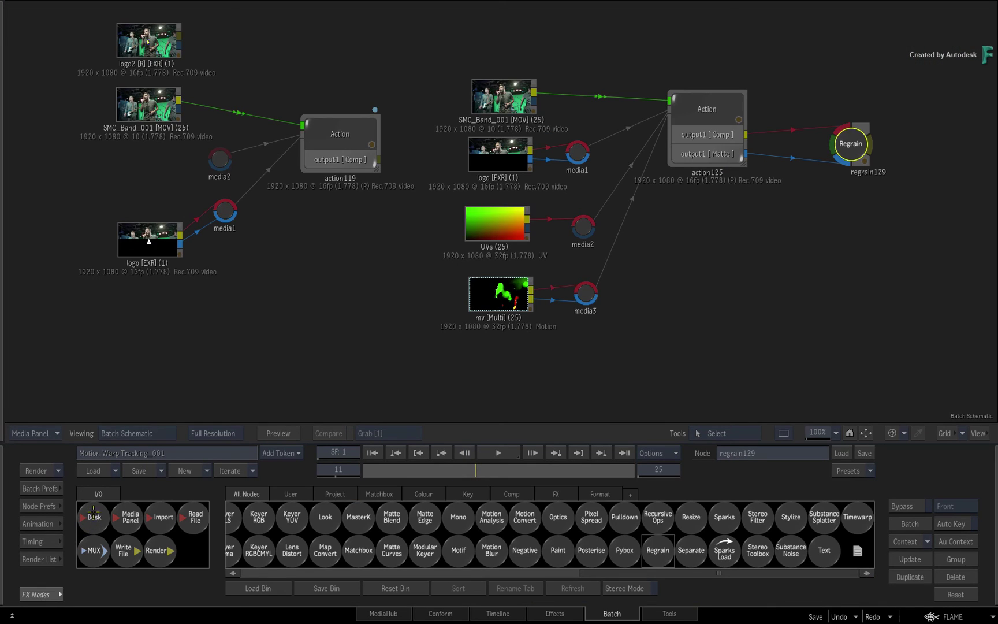
pyautogui.moveTo(152, 33); pyautogui.dragTo(371, 209)
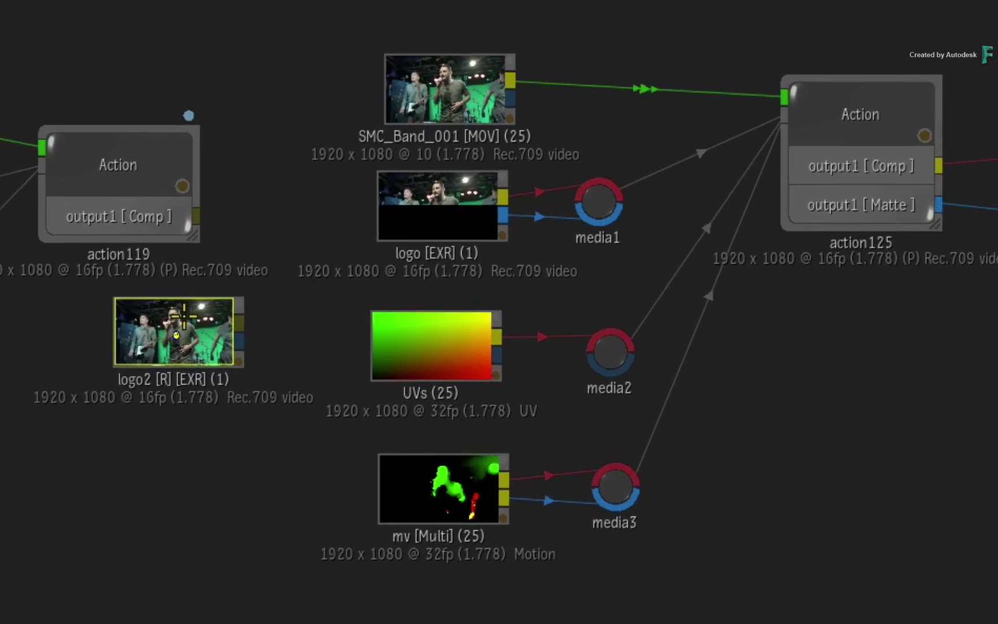
pyautogui.moveTo(184, 316); pyautogui.dragTo(186, 335)
pyautogui.moveTo(445, 218); pyautogui.dragTo(362, 543)
pyautogui.press('Delete')
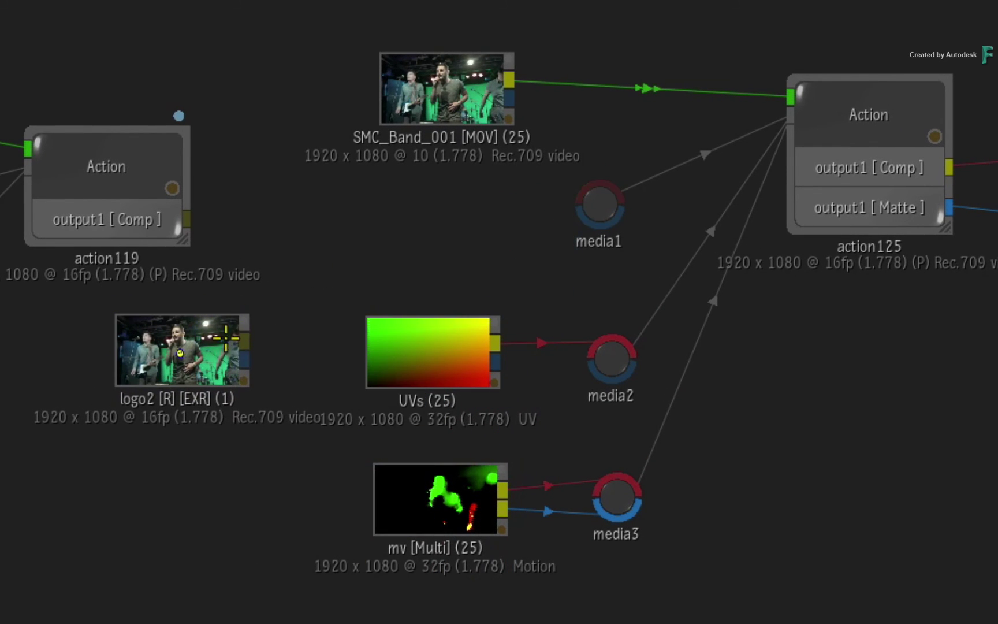
# - Connect logo2 into media1 and view the regrain129 result with the smiley logo
pyautogui.moveTo(190, 352); pyautogui.dragTo(448, 210)
pyautogui.moveTo(607, 197)
pyautogui.mouseDown()
pyautogui.moveTo(556, 220)
pyautogui.moveTo(555, 197)
pyautogui.moveTo(587, 204)
pyautogui.mouseUp()
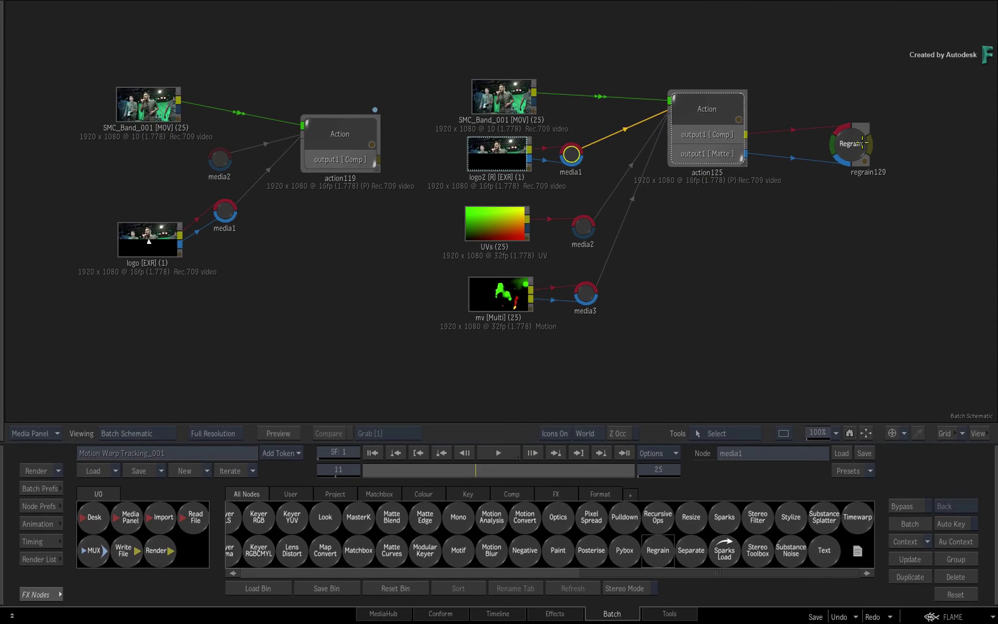
pyautogui.click(841, 154)
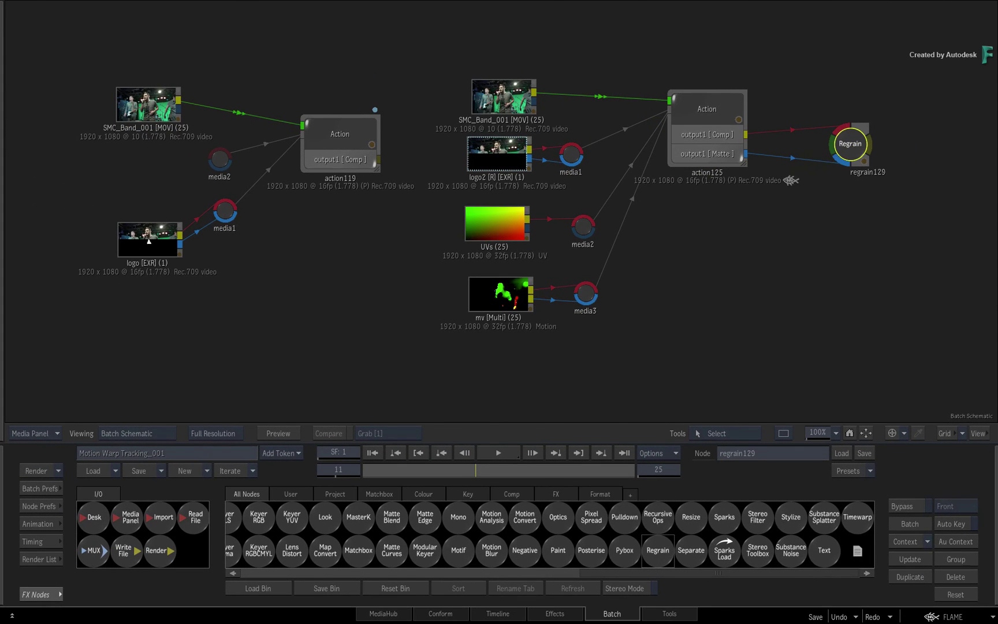
pyautogui.press('F4')
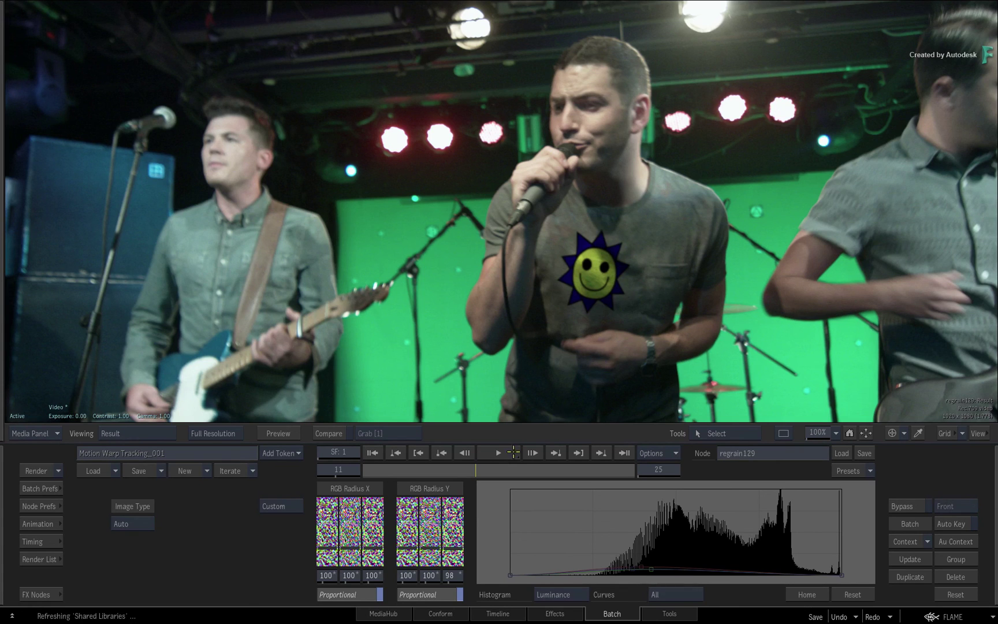
pyautogui.moveTo(488, 468); pyautogui.dragTo(638, 466)
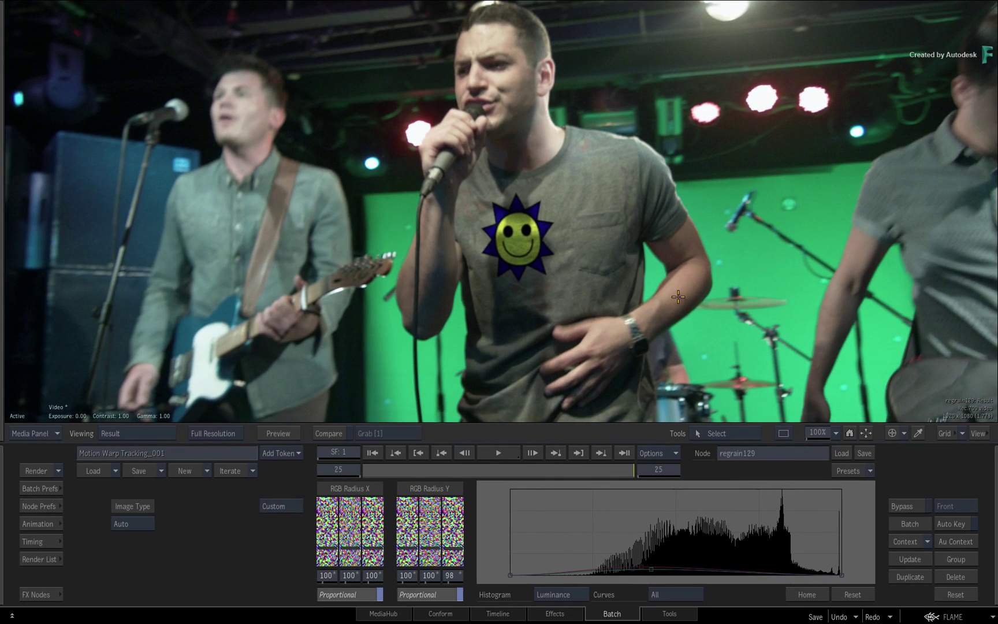